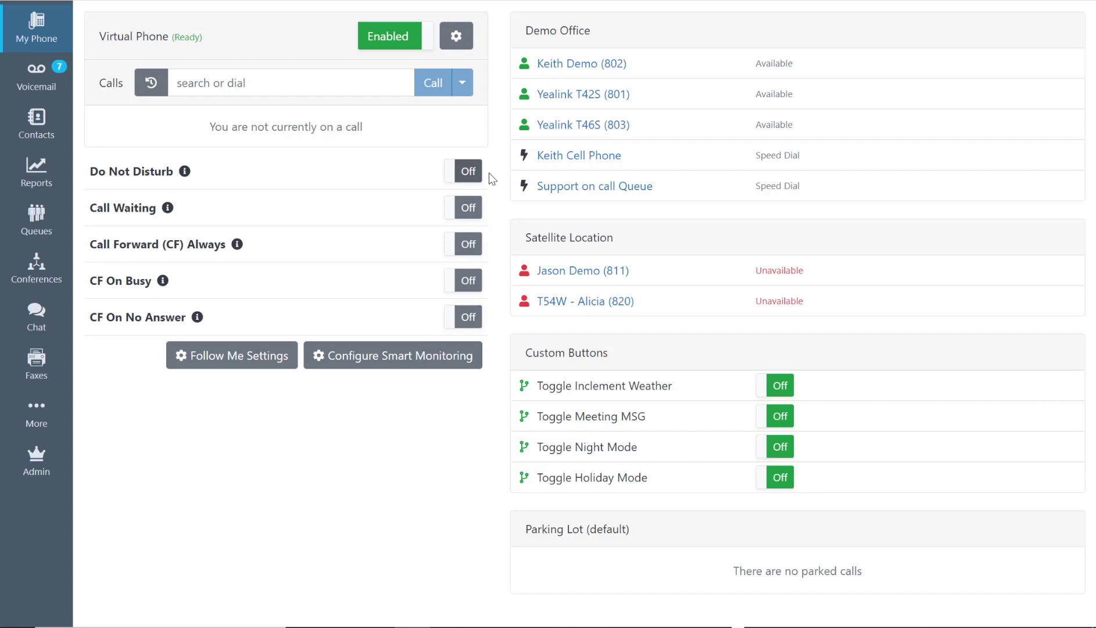
pyautogui.hotkey('ctrl', 'shift', 'i')
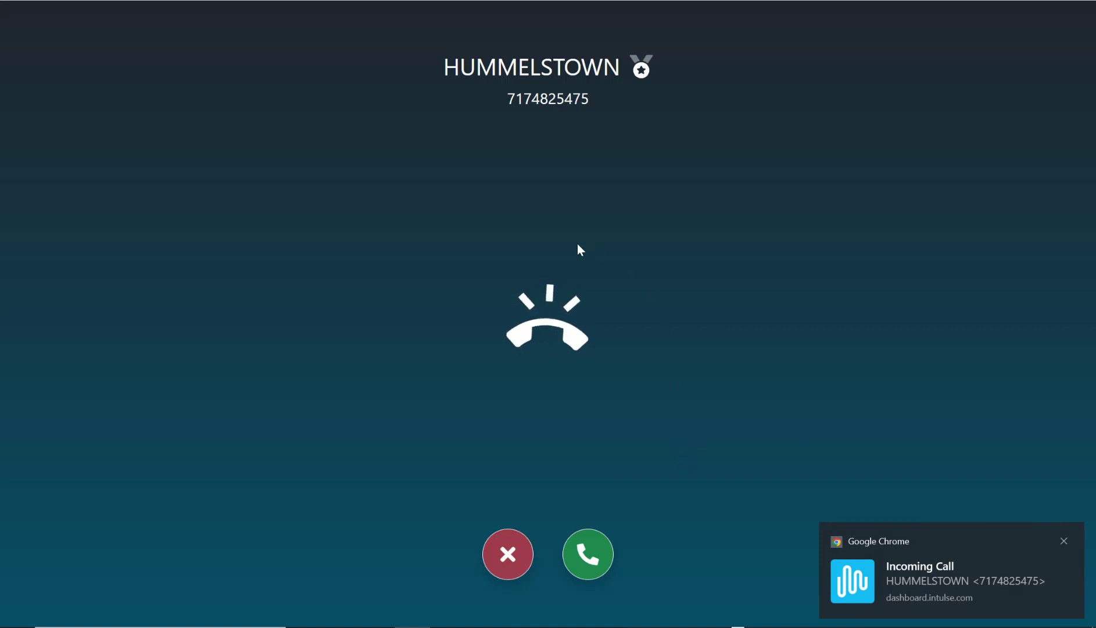
# Step: Answer the incoming call on the virtual phone and mute the microphone
pyautogui.click(598, 559)
pyautogui.click(468, 279)
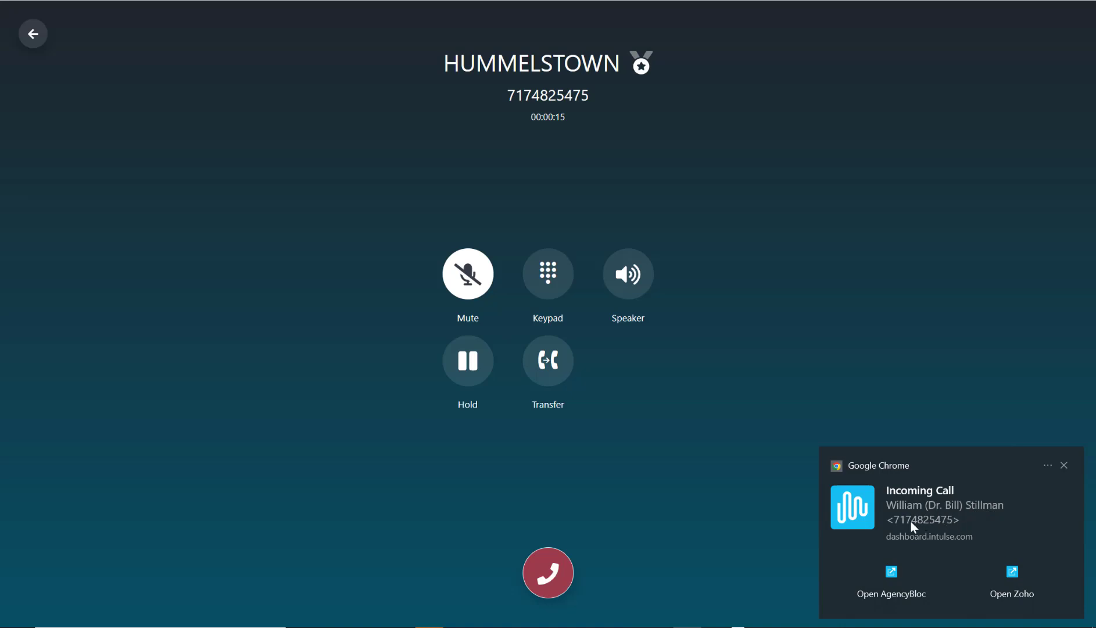
# Step: Open the caller's AgencyBloc record from the incoming call notification and leave the call screen for the dashboard
pyautogui.click(895, 581)
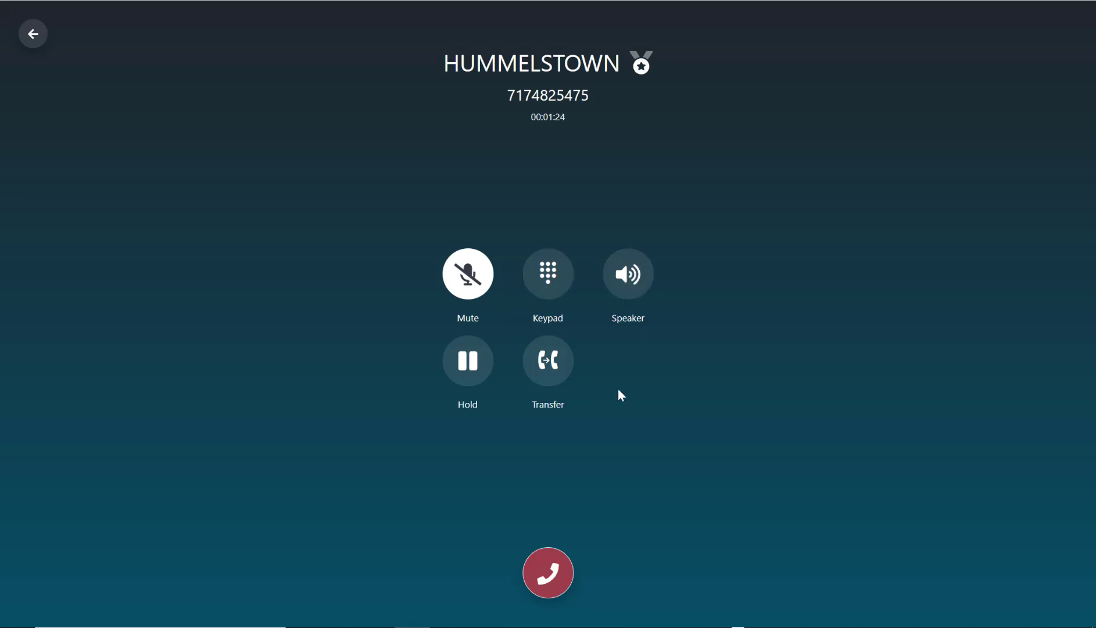
pyautogui.click(31, 35)
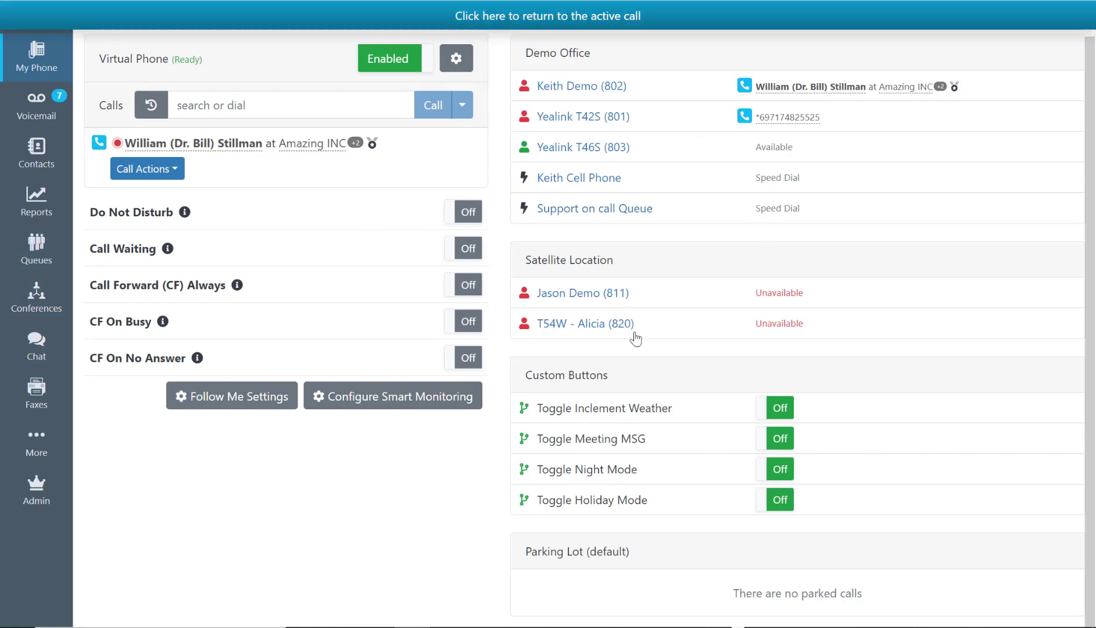
# Step: Review the My Phone page in the phone-sized responsive layout, down to the custom buttons, and return to the desktop layout
pyautogui.click(687, 23)
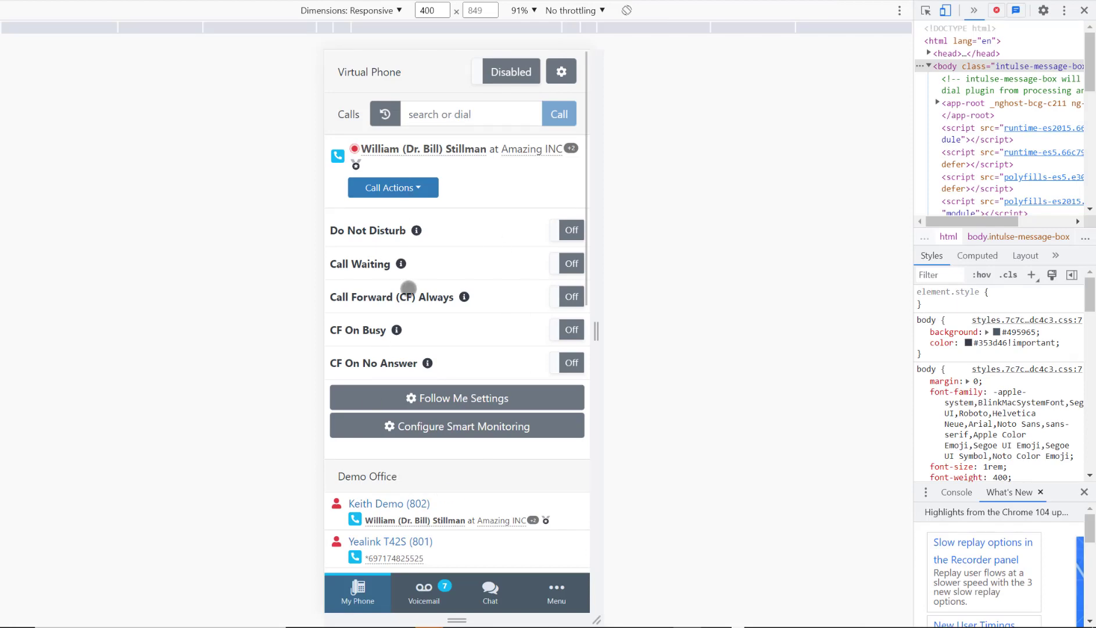
pyautogui.scroll(-7, 422, 219)
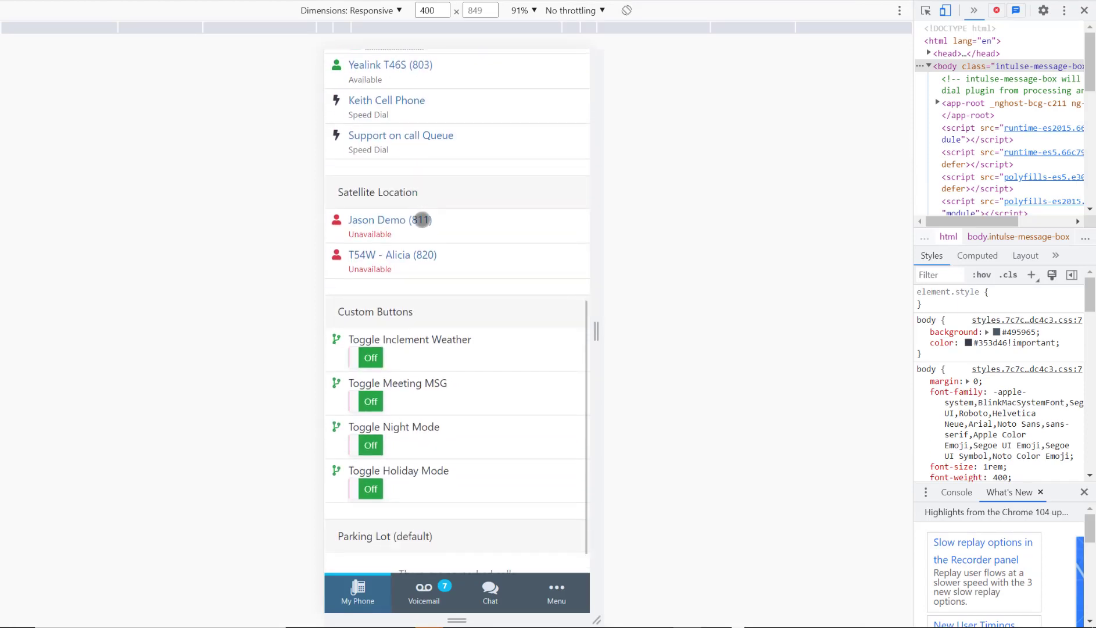
pyautogui.scroll(4, 422, 219)
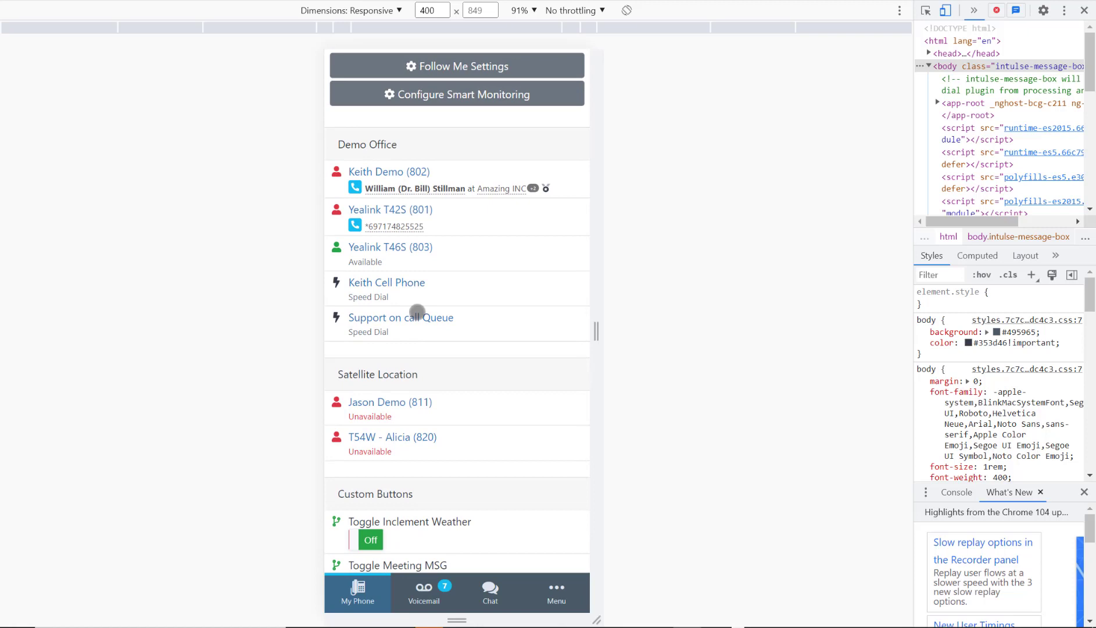
pyautogui.scroll(5, 456, 287)
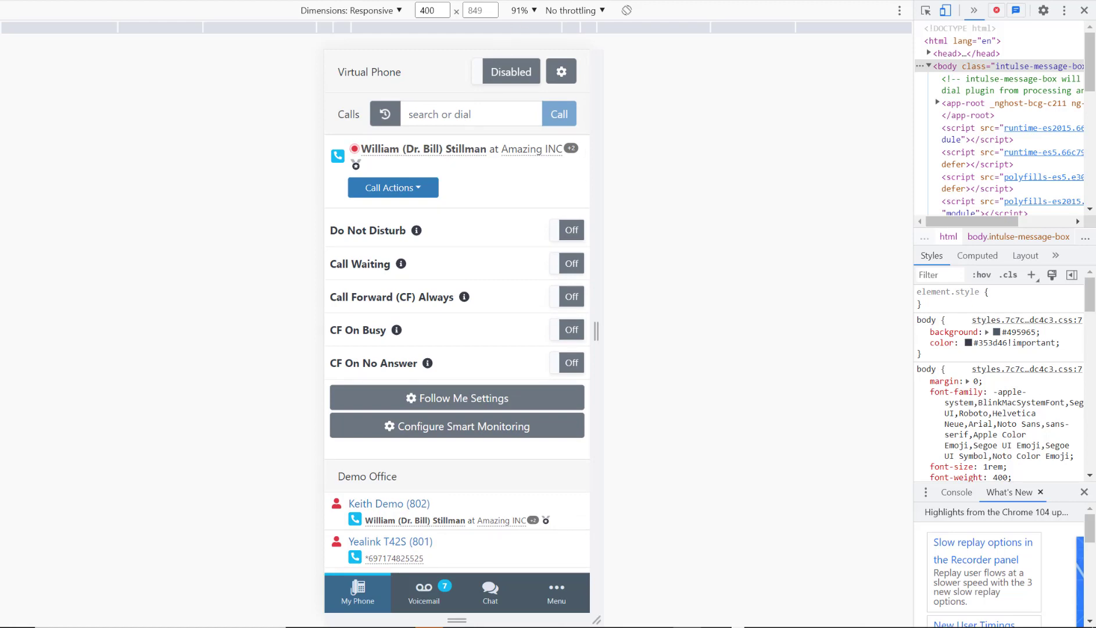
pyautogui.press('F12')
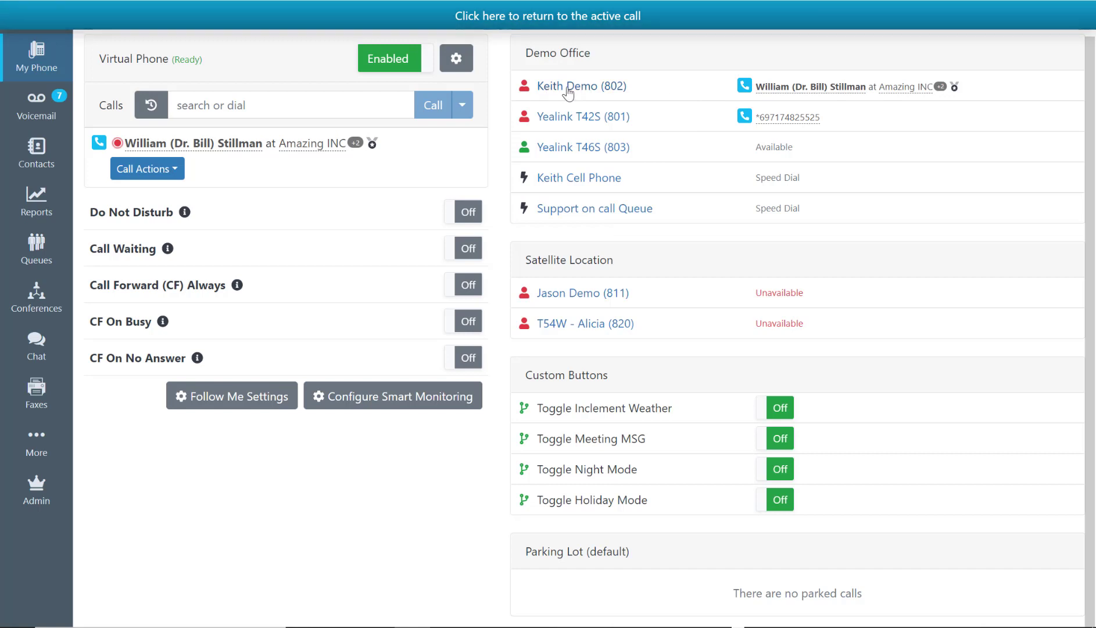
# Step: Open the active caller's contact card from the Demo Office list and review the pinned note and 90 Day Activity
pyautogui.click(782, 91)
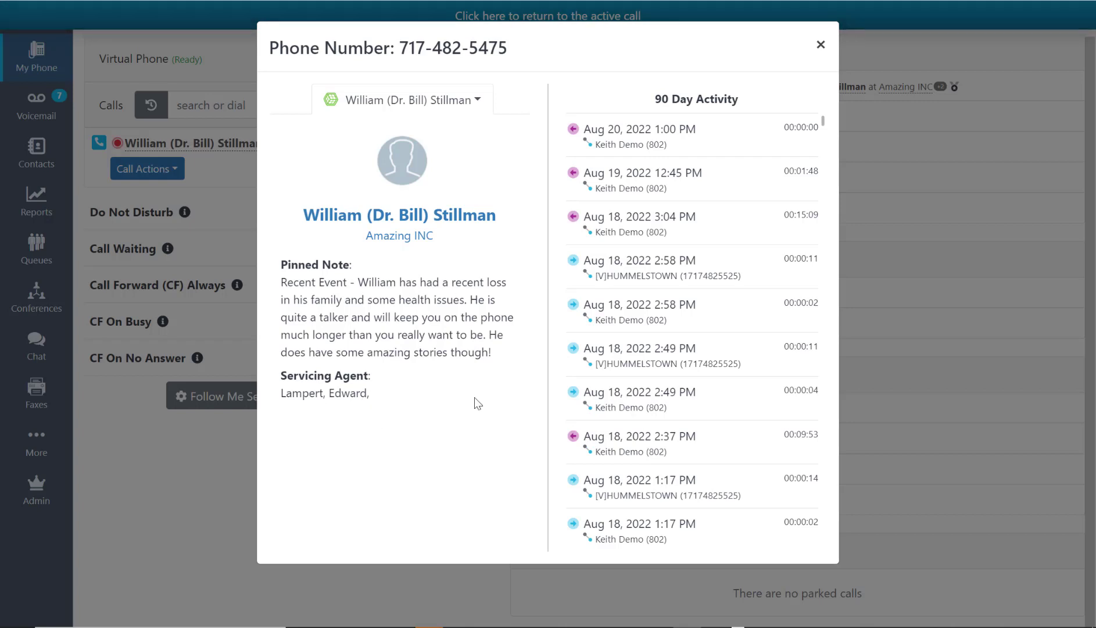
pyautogui.scroll(-2, 690, 256)
pyautogui.scroll(-9, 690, 259)
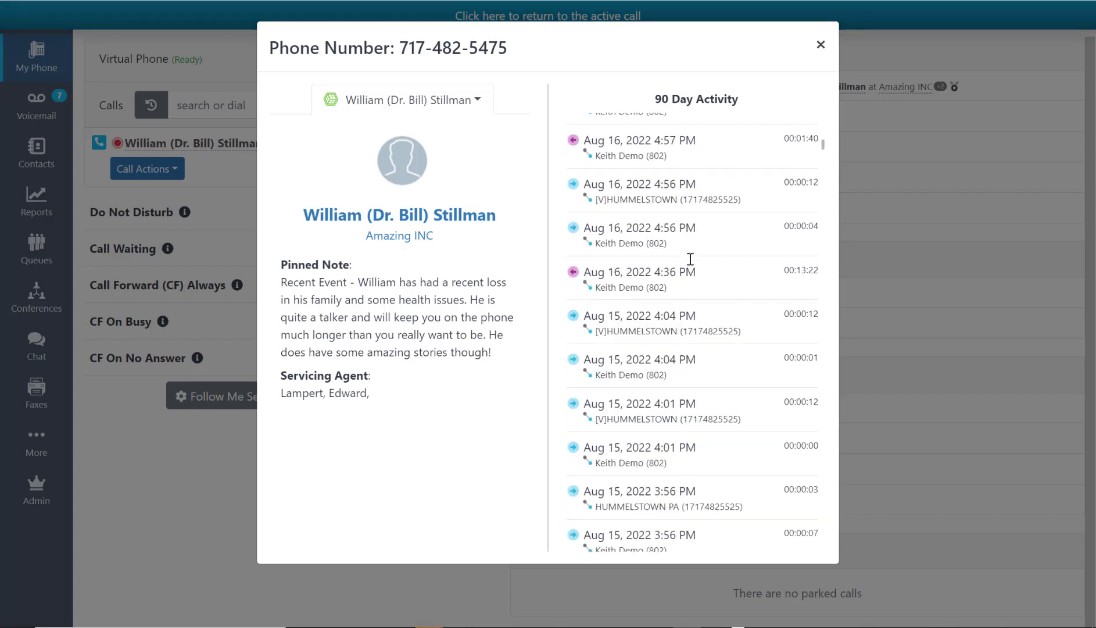
pyautogui.scroll(11, 691, 258)
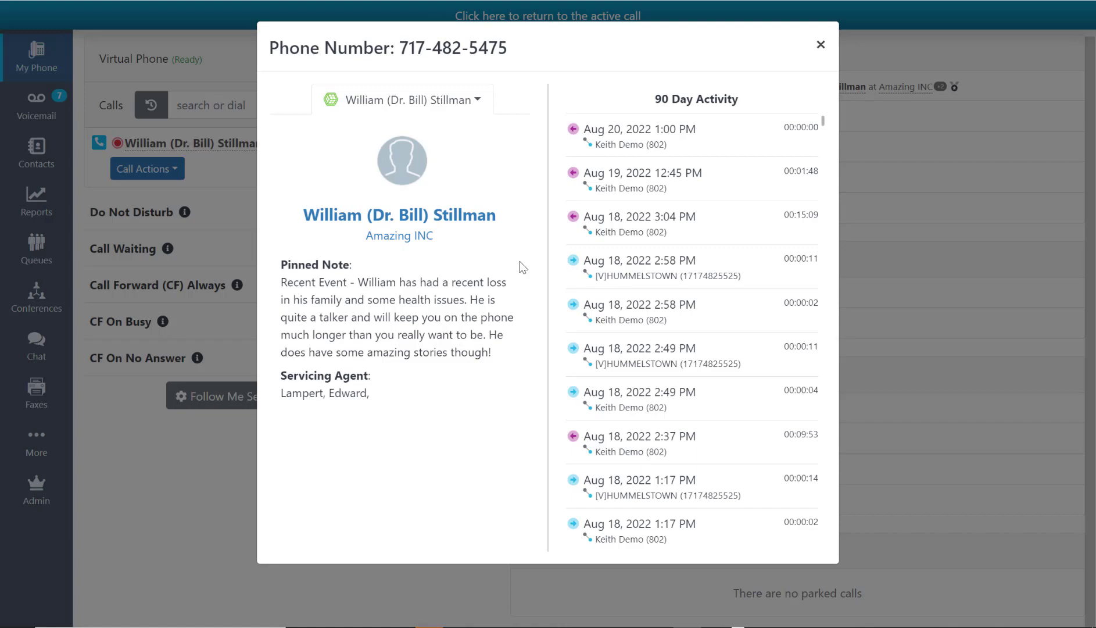
# Step: View the caller's AgencyBloc record from the contact card and switch back to the Intulse dashboard
pyautogui.click(406, 216)
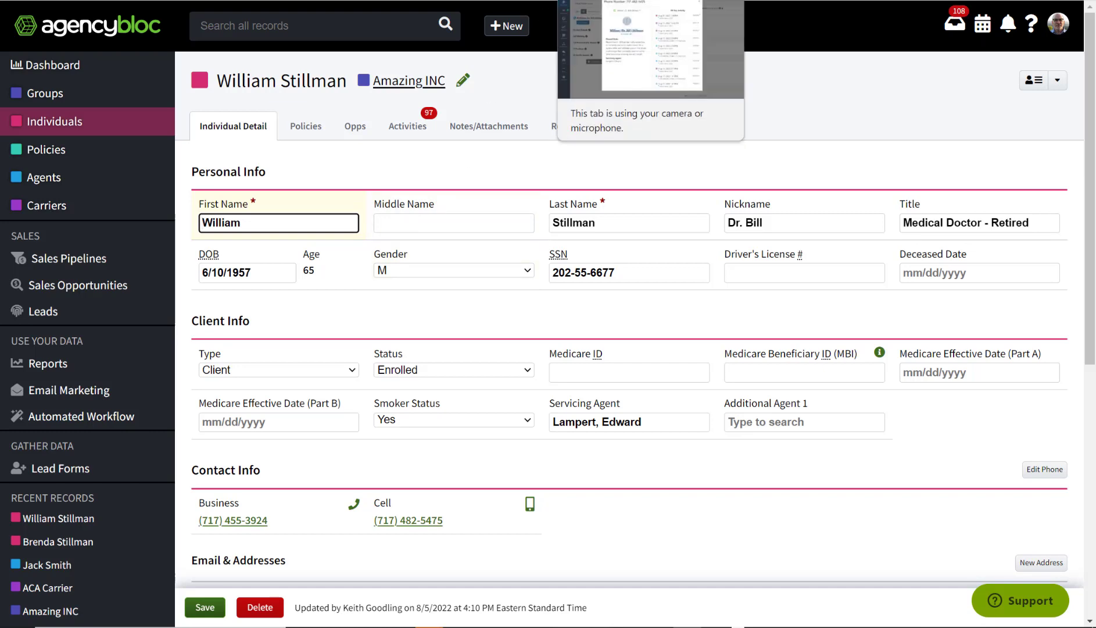
pyautogui.click(628, 1)
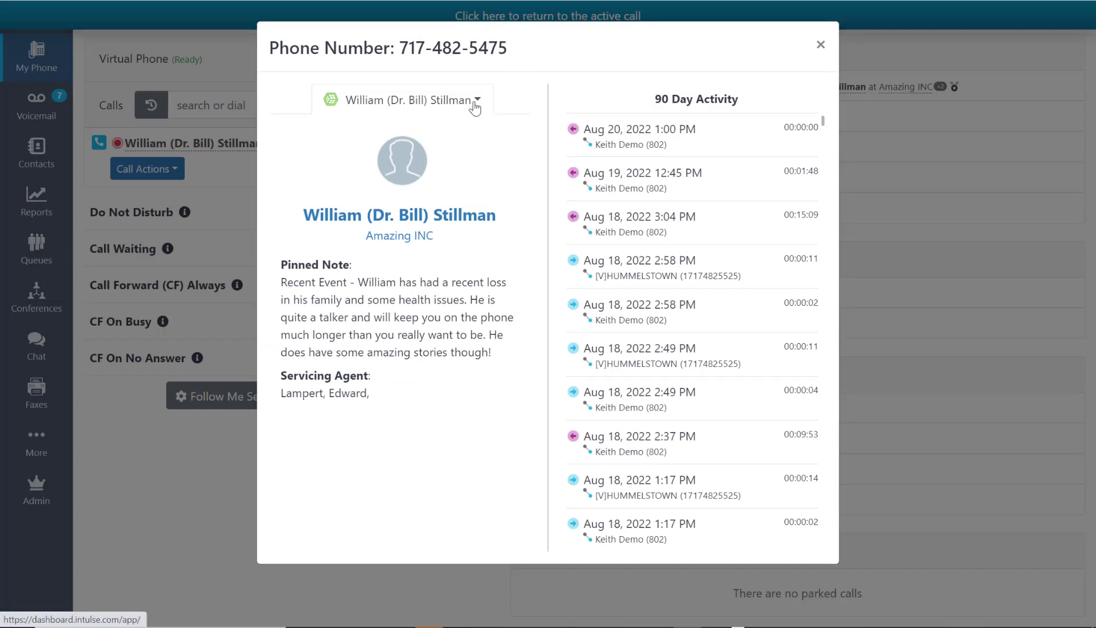
# Step: Switch the contact card to the second matching AgencyBloc contact, view that contact's record in AgencyBloc, and close the card back in Intulse
pyautogui.click(478, 102)
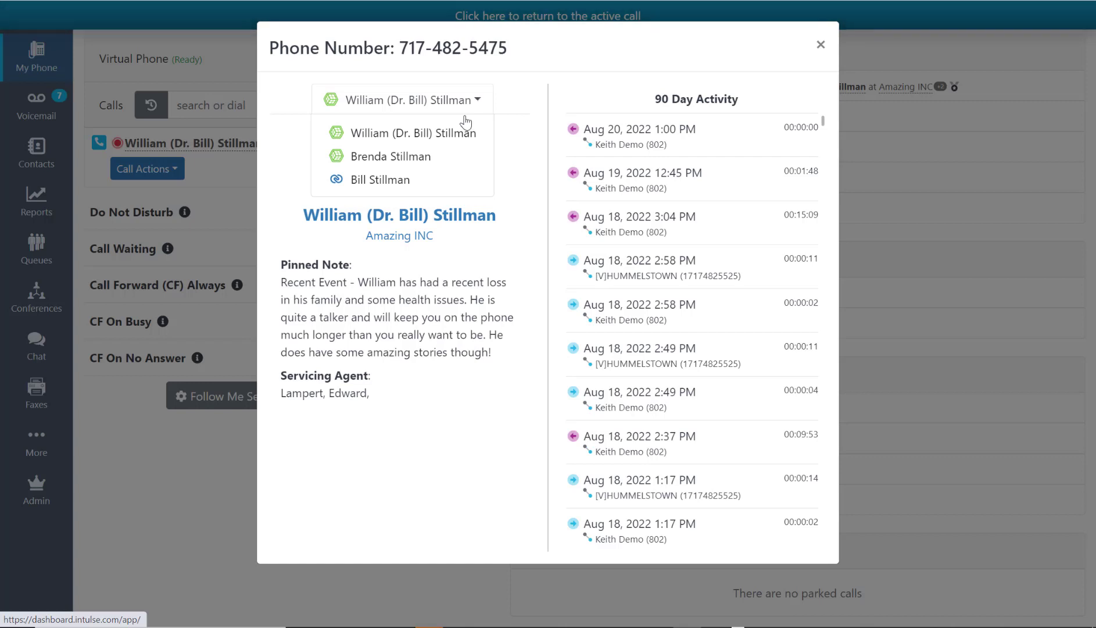
pyautogui.click(406, 168)
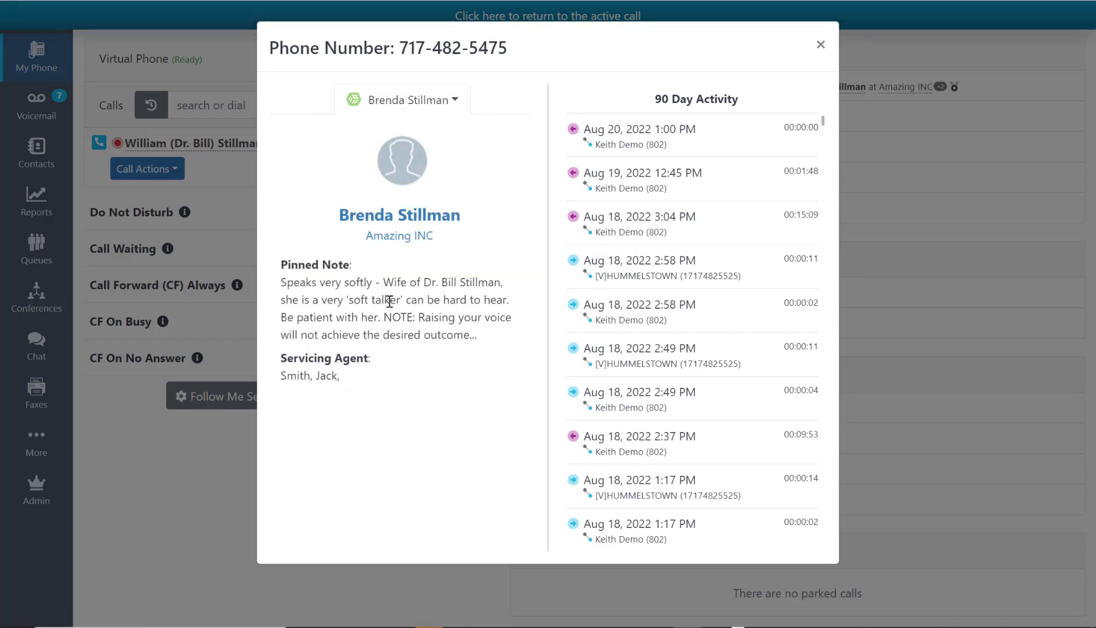
pyautogui.click(399, 214)
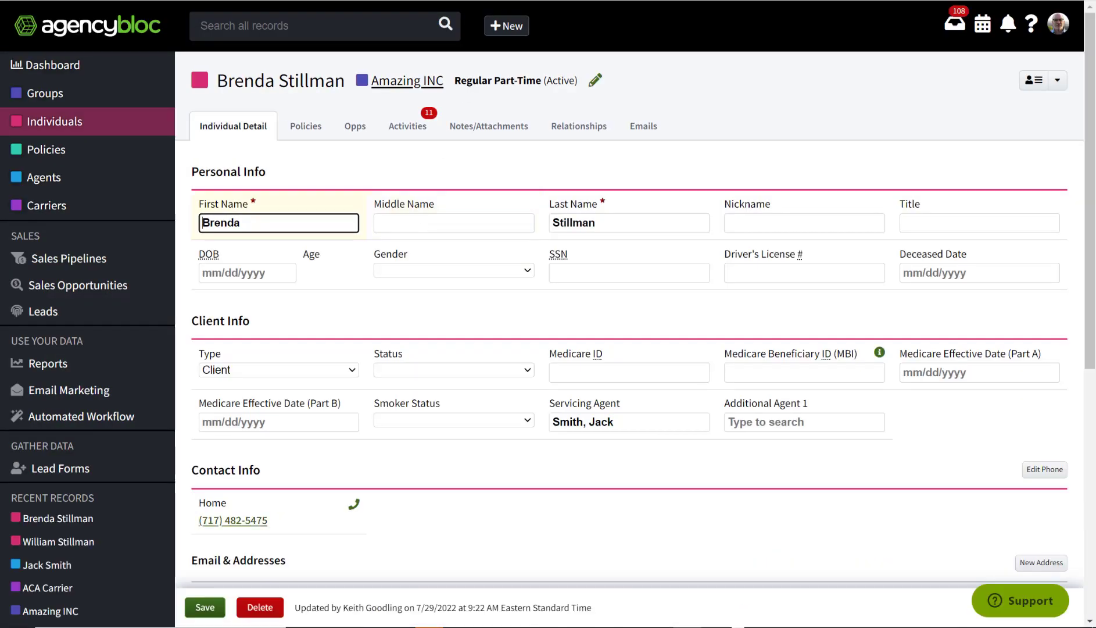
pyautogui.click(582, 1)
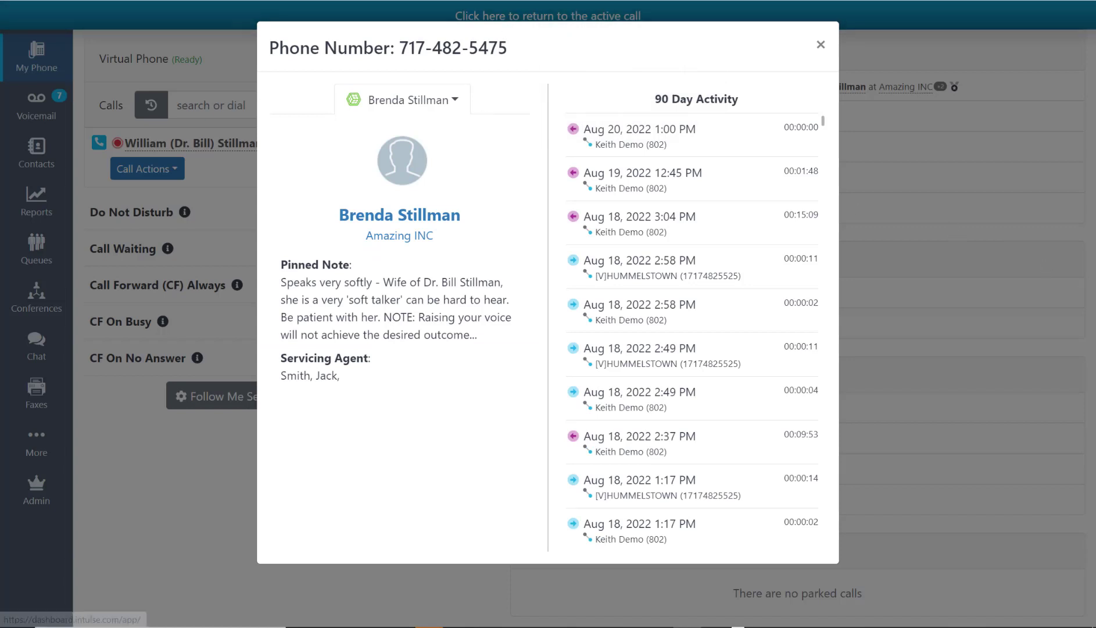
pyautogui.press('Escape')
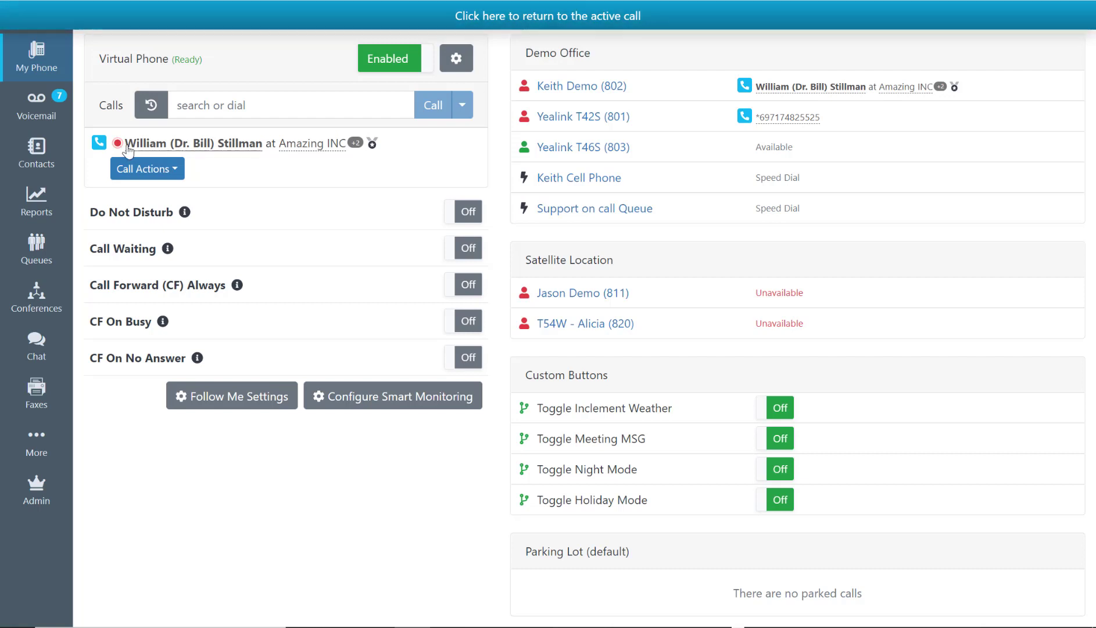
# Step: Stop the recording of the active call
pyautogui.moveTo(118, 144)
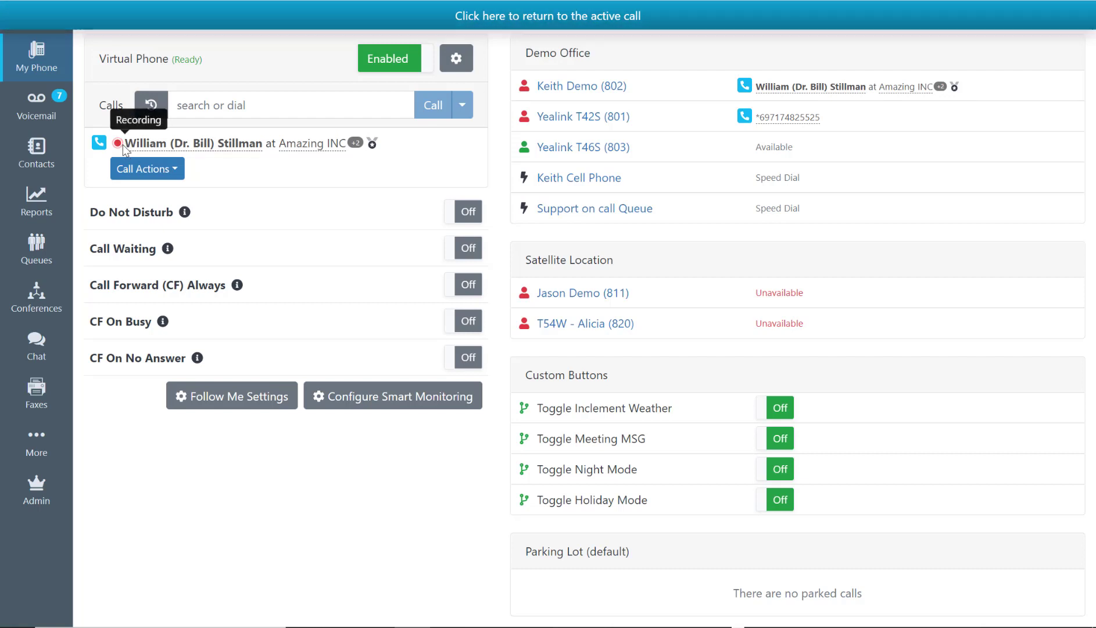
pyautogui.click(174, 169)
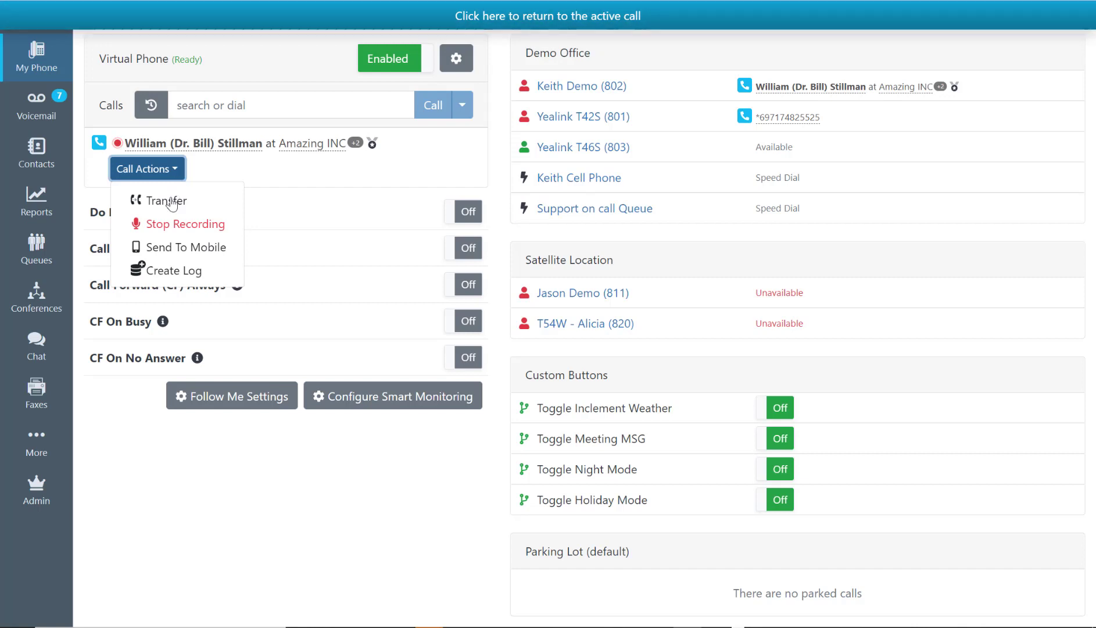
pyautogui.click(163, 226)
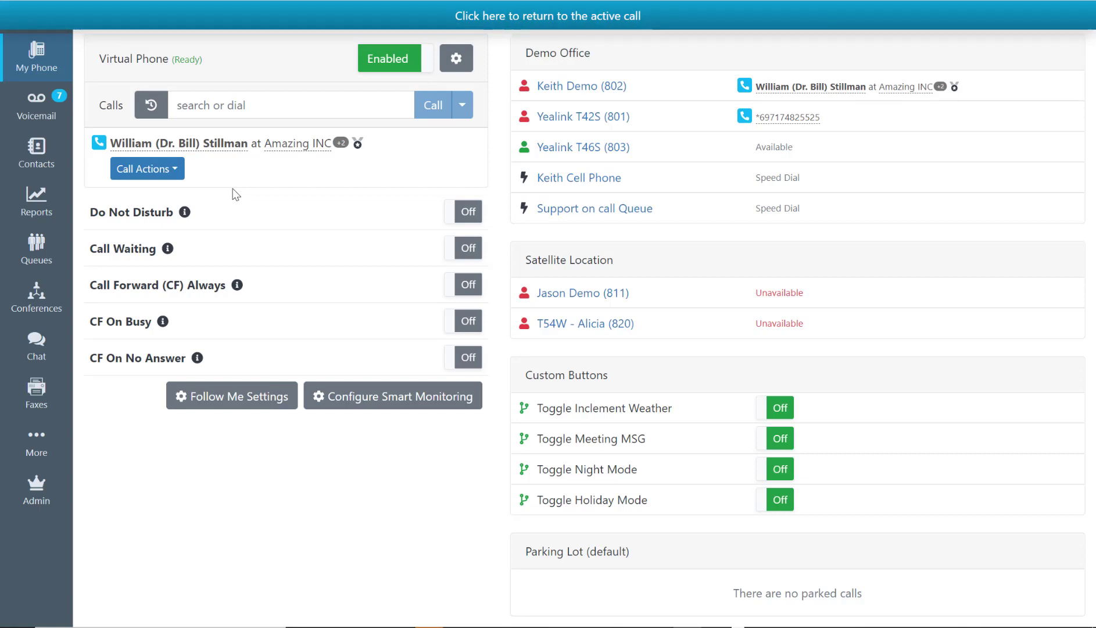
# Step: Start recording the active call again
pyautogui.moveTo(116, 147)
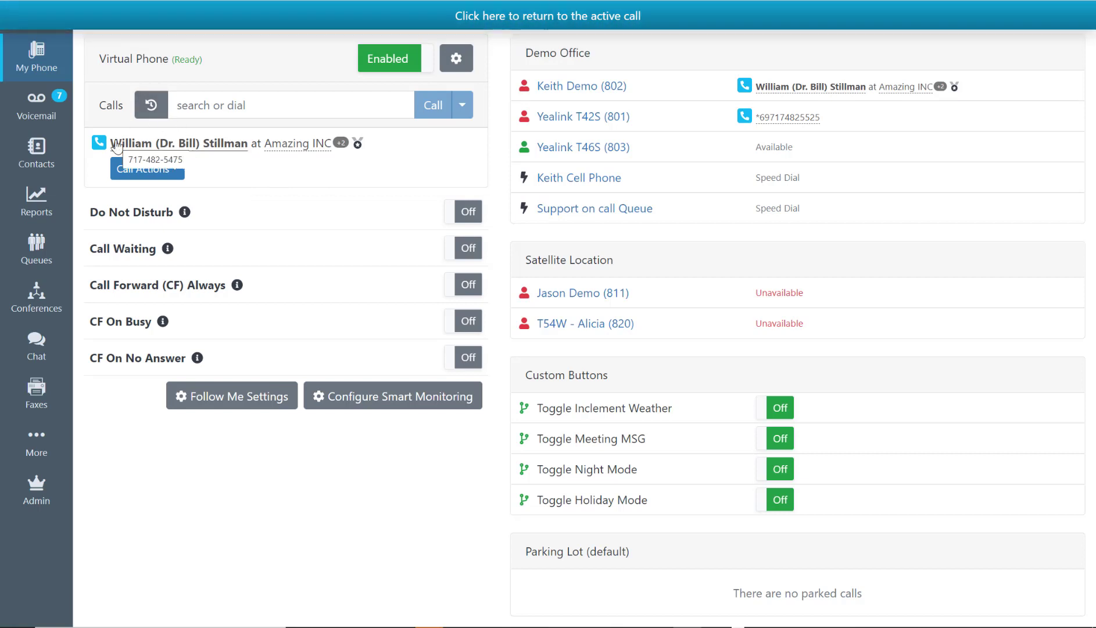
pyautogui.click(178, 172)
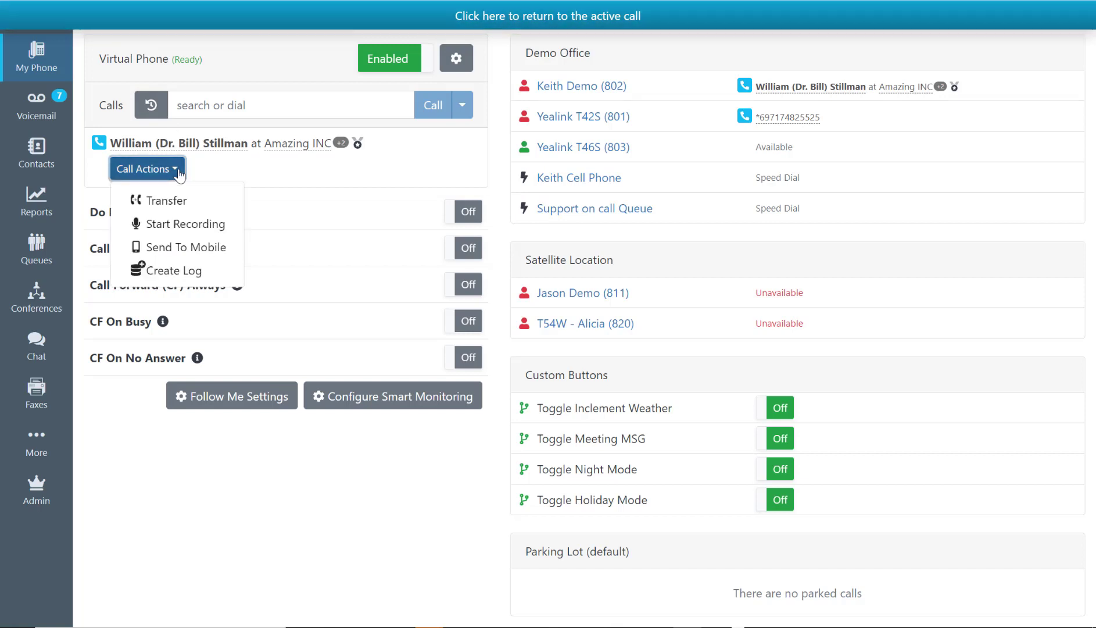
pyautogui.click(191, 226)
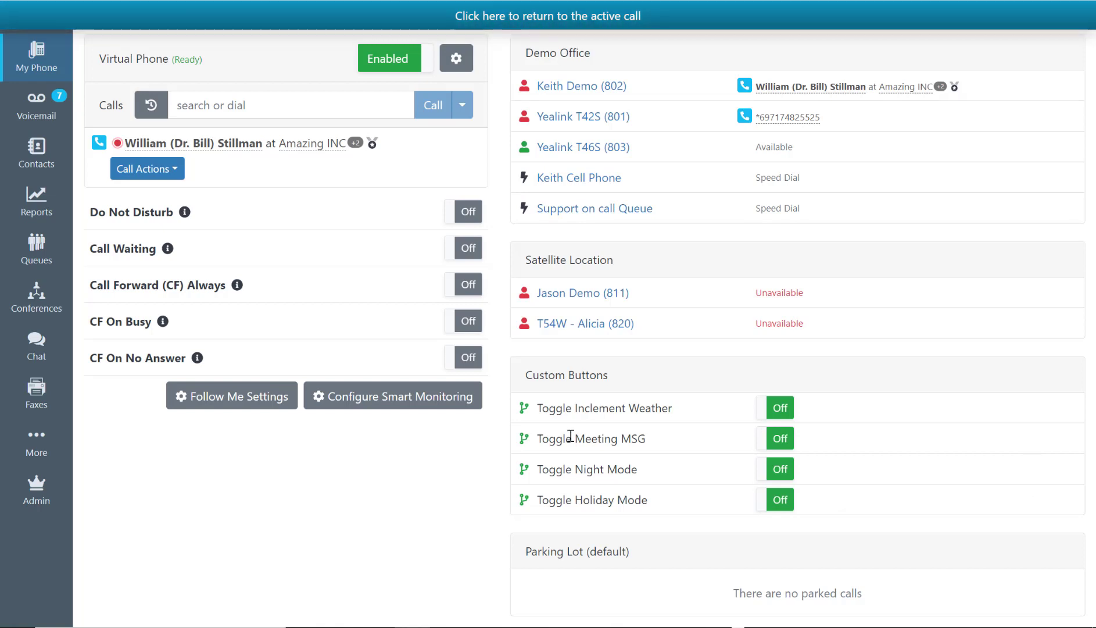
# Step: Open the AgencyBloc log for the Aug 19, 2022 12:45 PM call from the Call History report
pyautogui.click(38, 204)
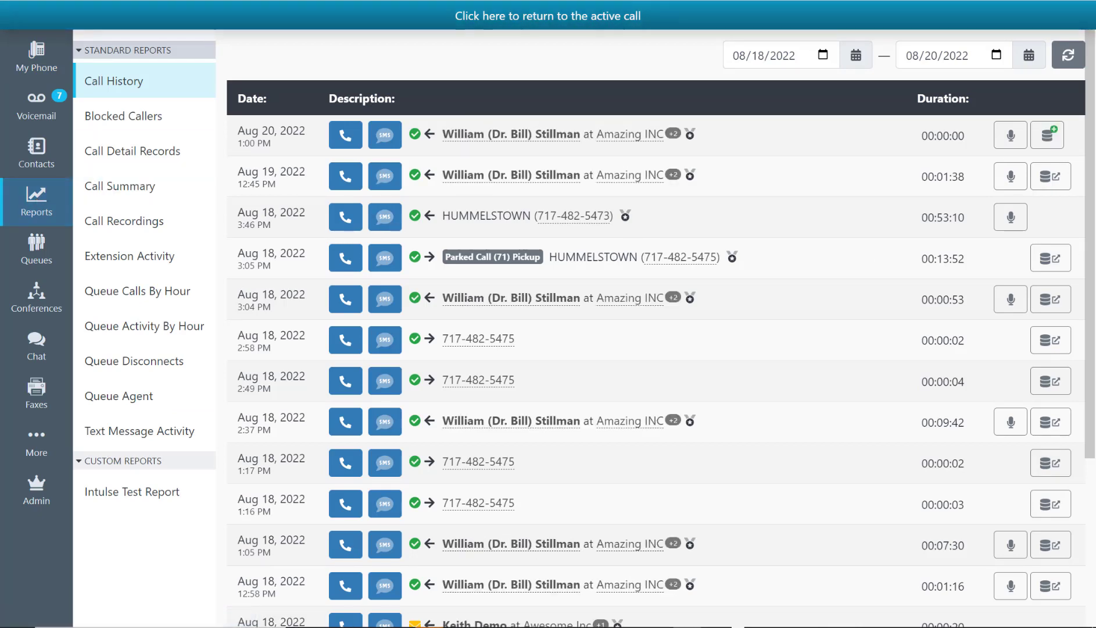
pyautogui.click(1050, 176)
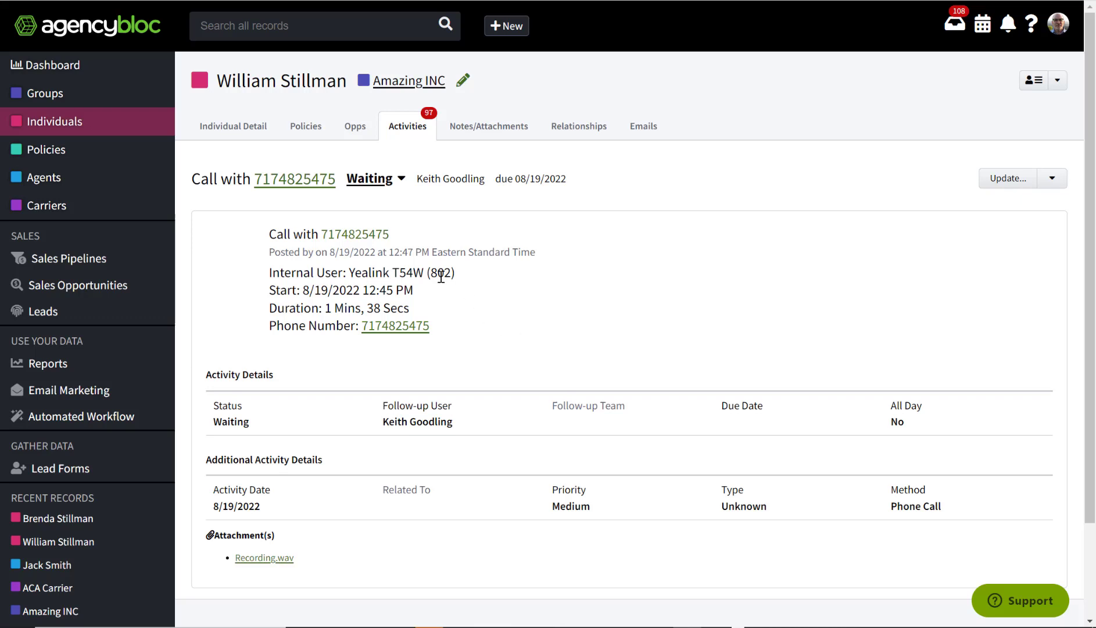
# Step: Check the status options offered for the logged call activity and close them without updating
pyautogui.click(401, 179)
pyautogui.click(412, 232)
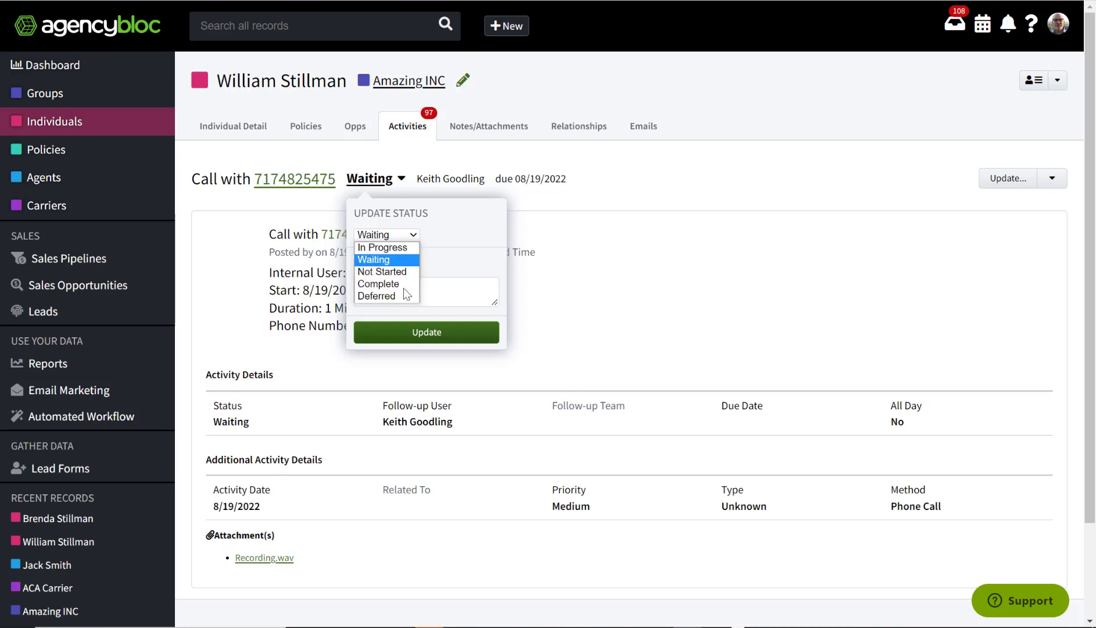
pyautogui.click(415, 235)
pyautogui.click(574, 245)
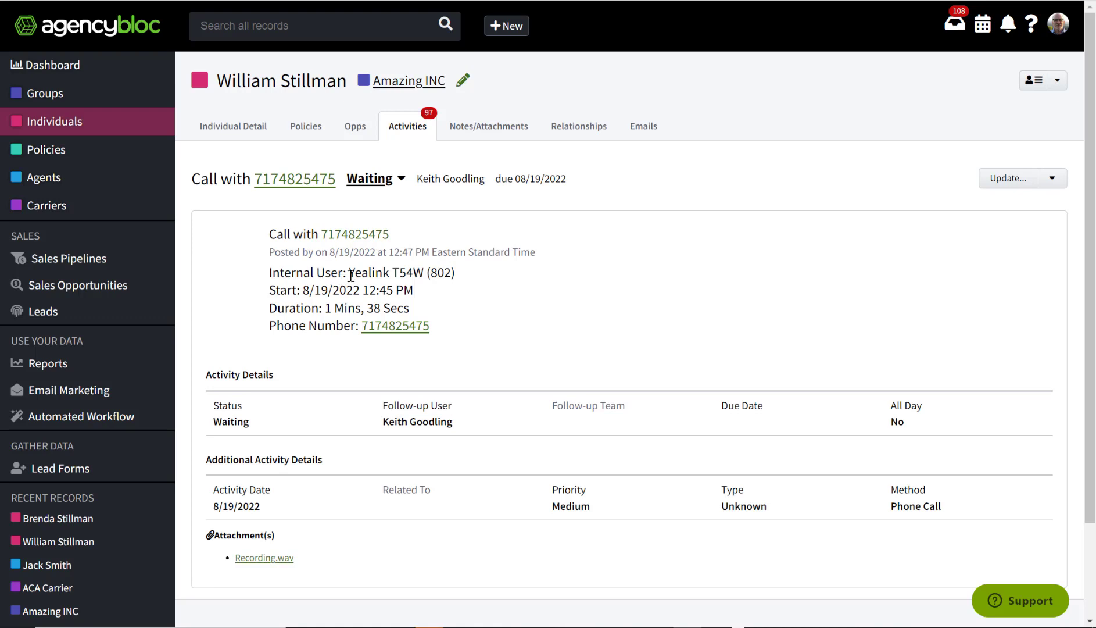
# Step: Examine the logged call's internal user, activity details and attached recording
pyautogui.moveTo(350, 274); pyautogui.dragTo(422, 271)
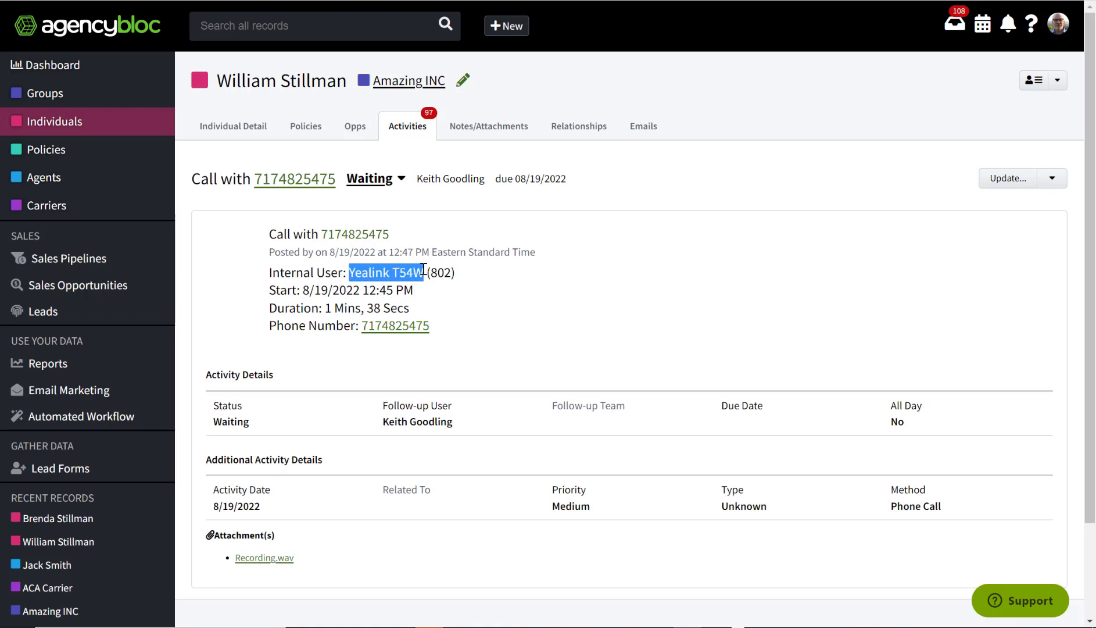
pyautogui.click(424, 270)
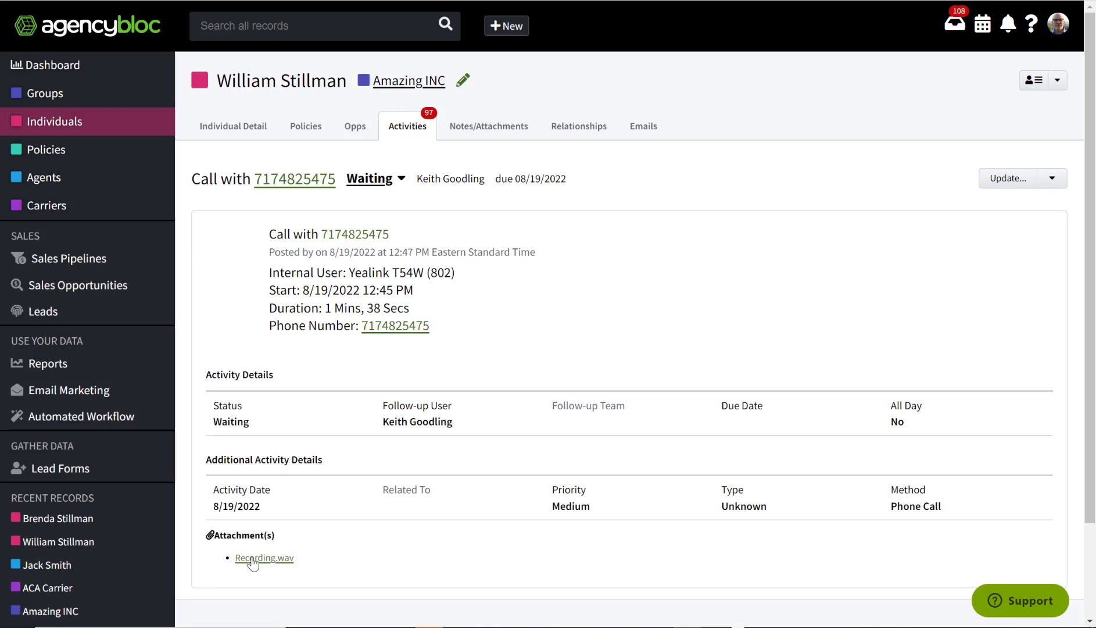
pyautogui.scroll(-2, 256, 562)
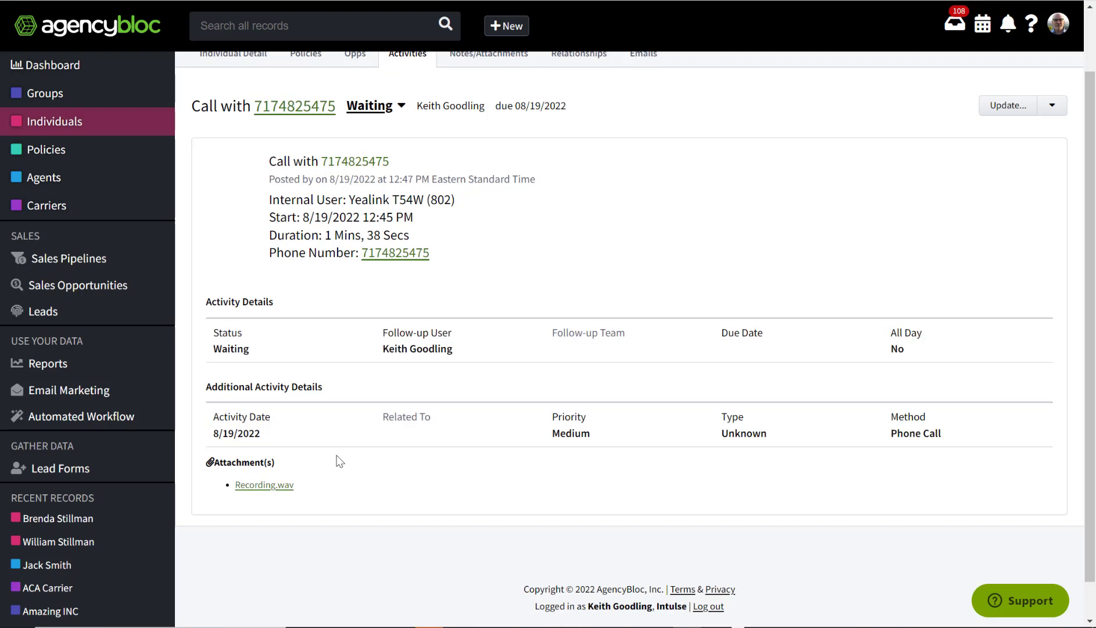
pyautogui.scroll(2, 340, 461)
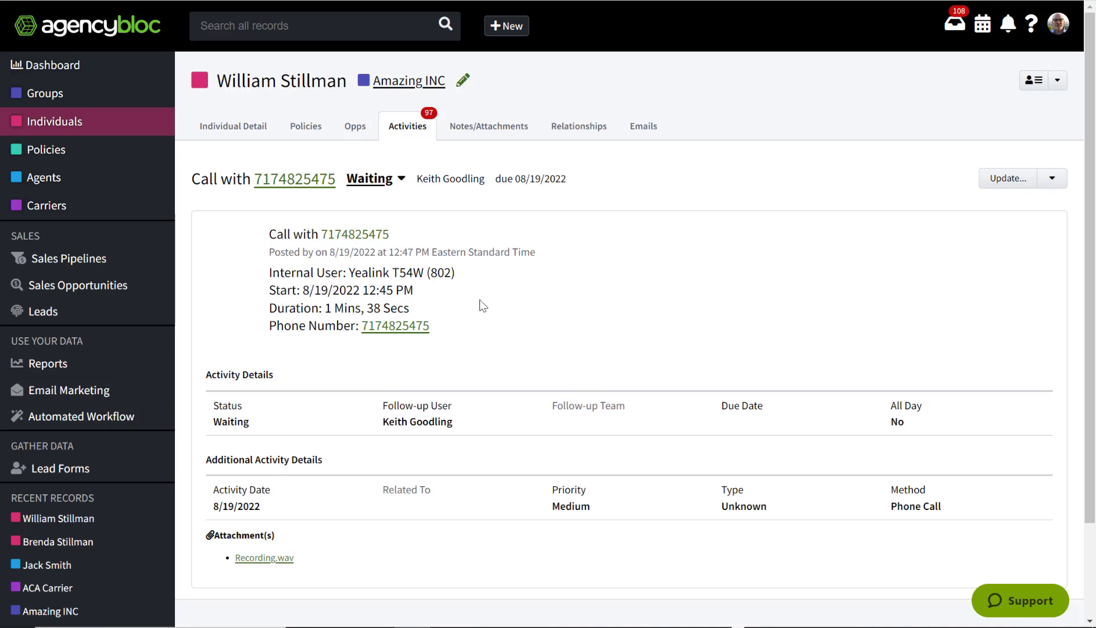
# Step: Switch back to the Intulse dashboard and return to the My Phone page
pyautogui.click(599, 2)
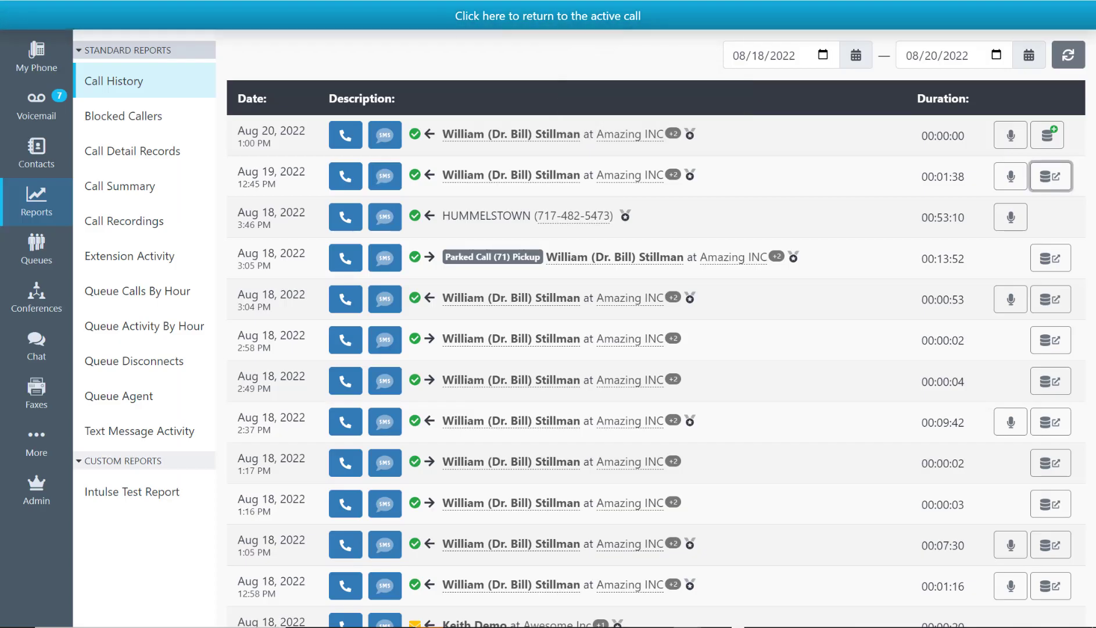
pyautogui.click(60, 71)
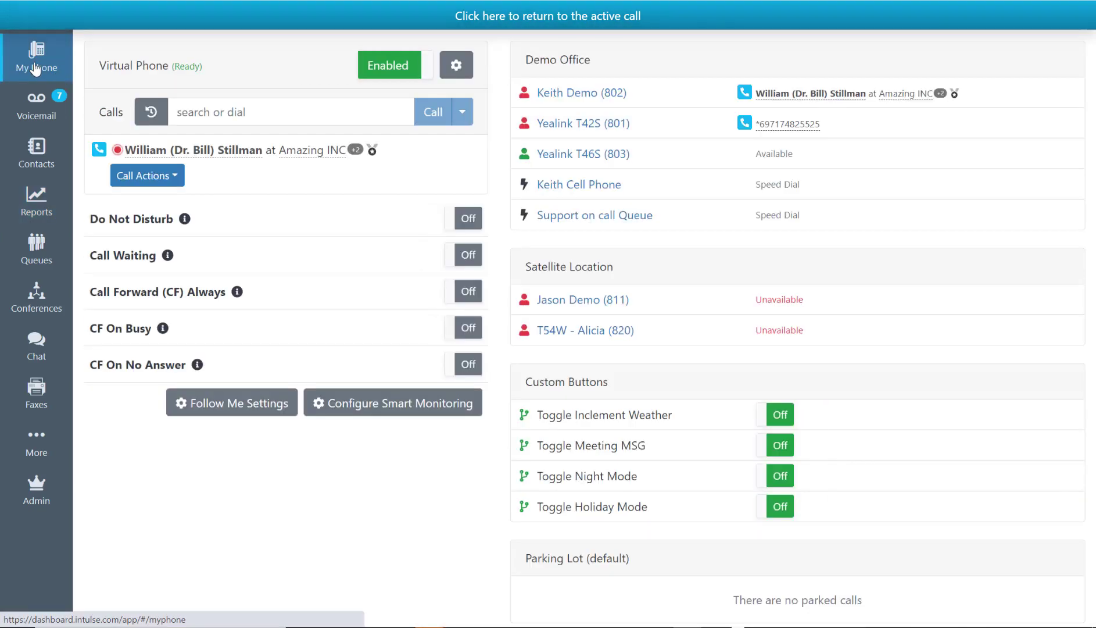
# Step: Review the call log form for the active call, selecting the second AgencyBloc match, and close it without saving
pyautogui.click(179, 181)
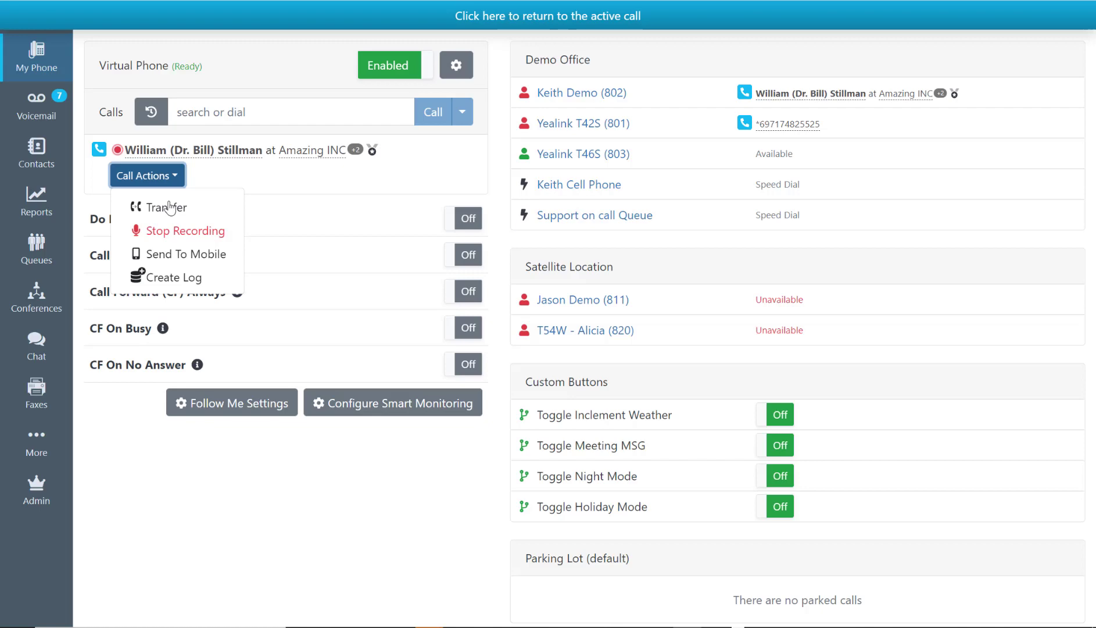
pyautogui.click(168, 279)
pyautogui.click(457, 125)
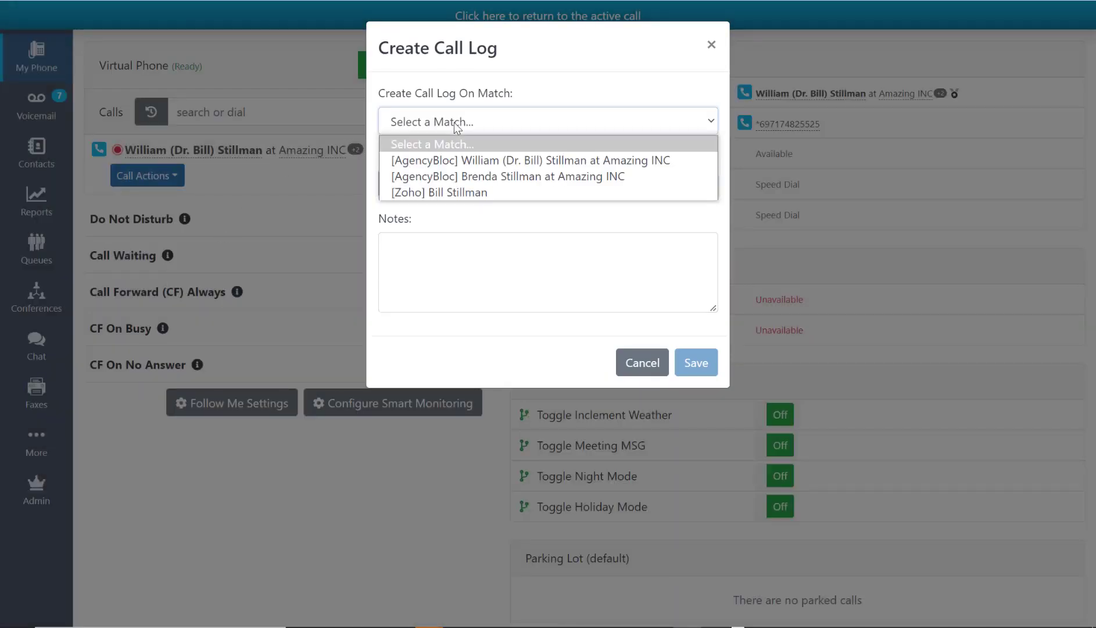
pyautogui.click(477, 177)
pyautogui.click(411, 180)
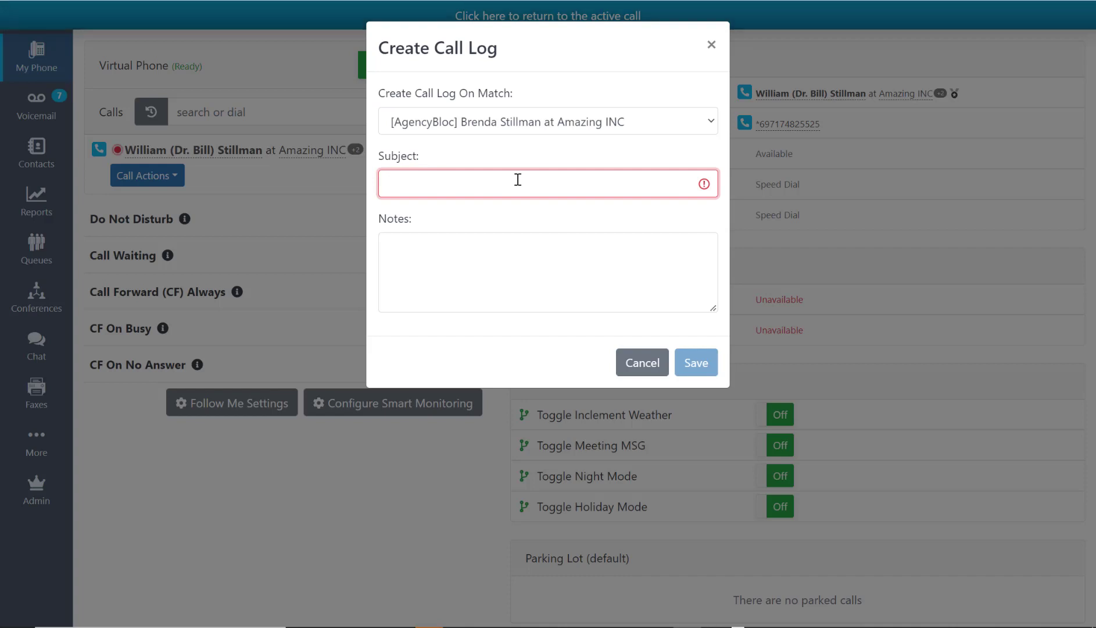
pyautogui.click(442, 253)
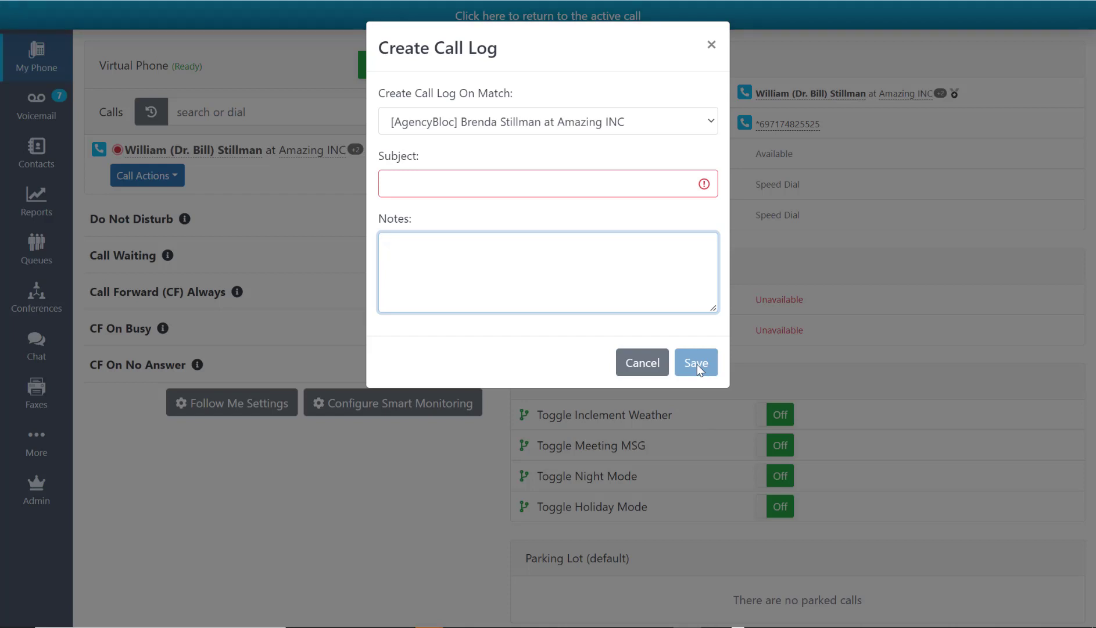
pyautogui.click(711, 44)
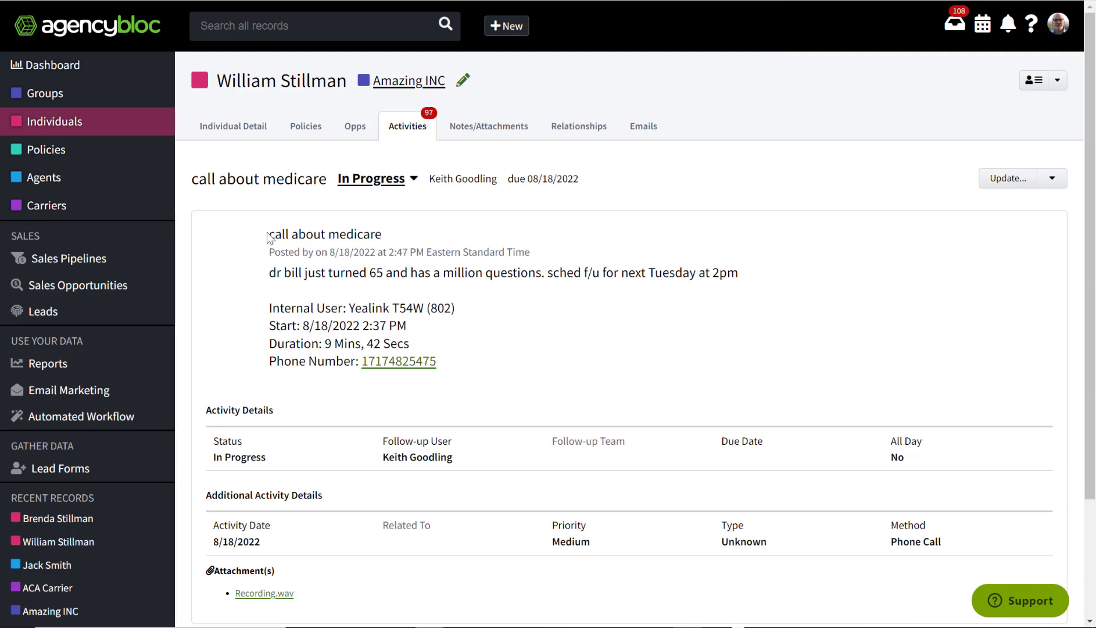
# Step: Switch to AgencyBloc and examine the subject and notes of the "call about medicare" activity
pyautogui.moveTo(271, 234); pyautogui.dragTo(394, 236)
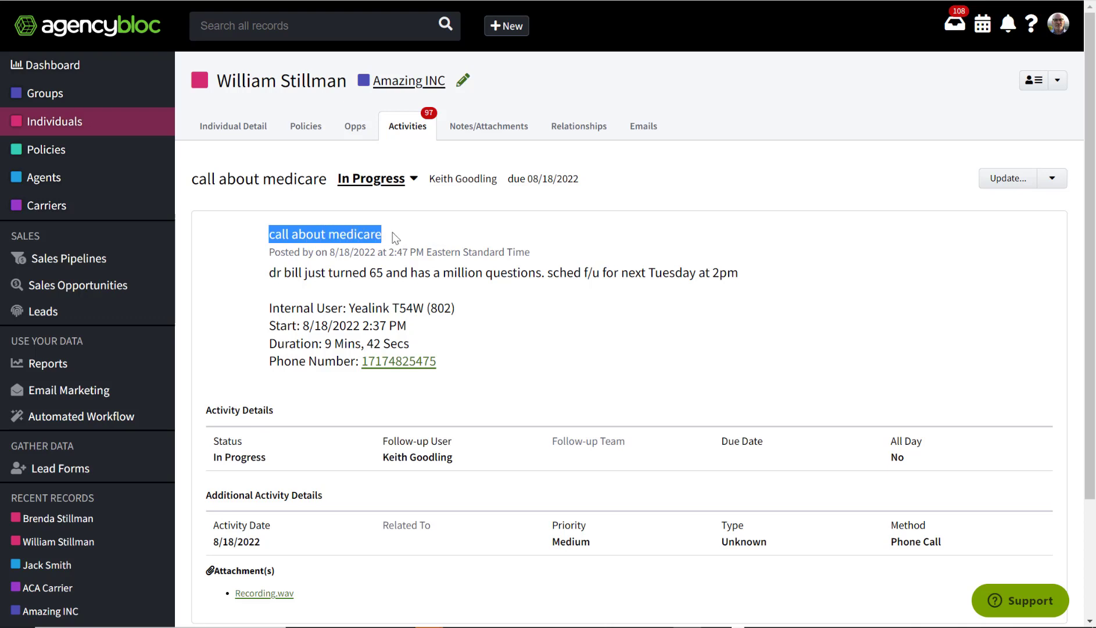
pyautogui.click(394, 237)
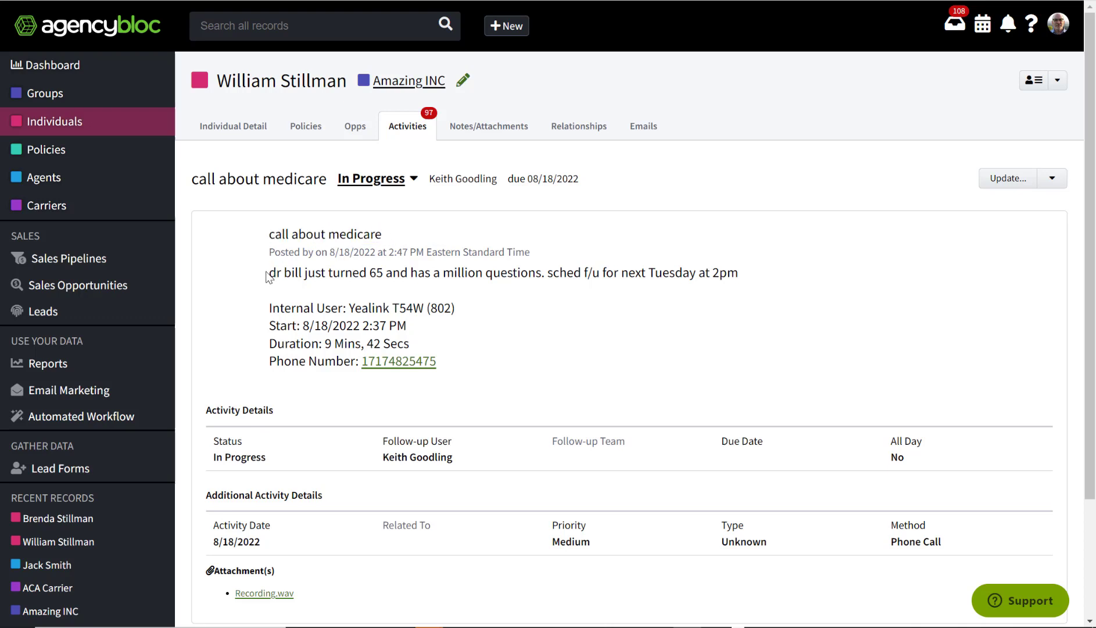
pyautogui.moveTo(268, 274); pyautogui.dragTo(760, 294)
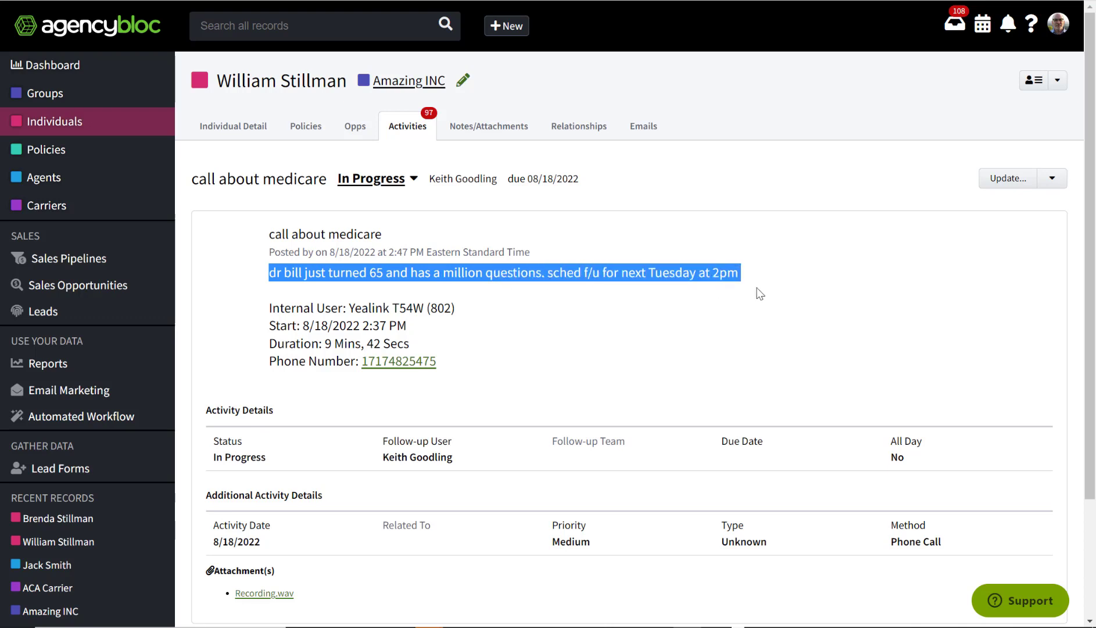
pyautogui.click(760, 293)
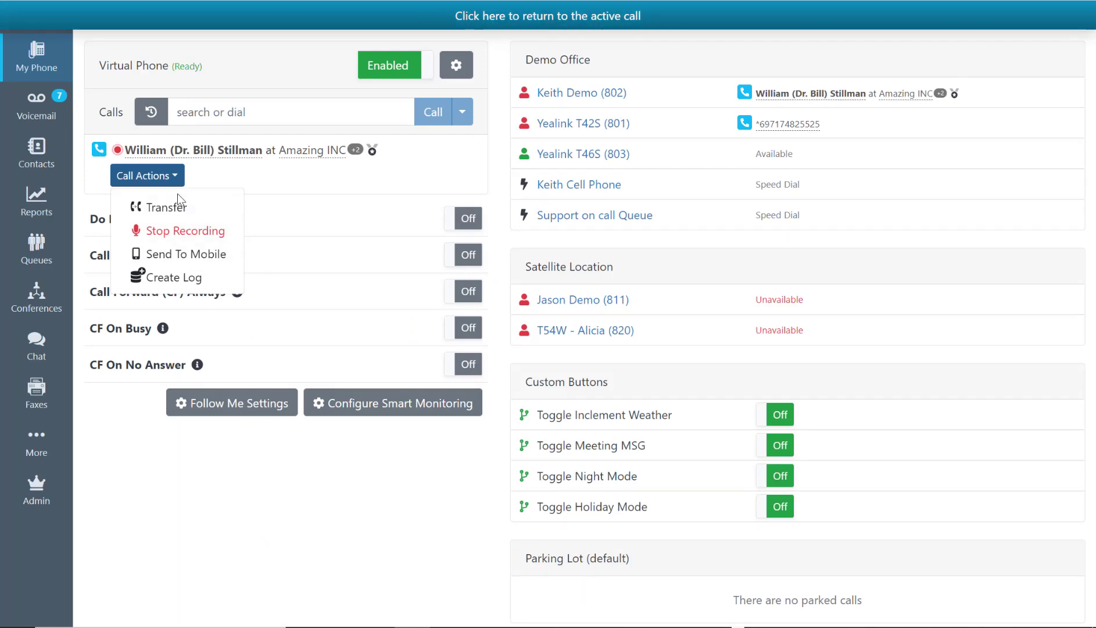
# Step: Review the active call's transfer destinations from the Intulse dashboard, with Direct to Voicemail enabled, and from the full call screen, without transferring
pyautogui.click(171, 213)
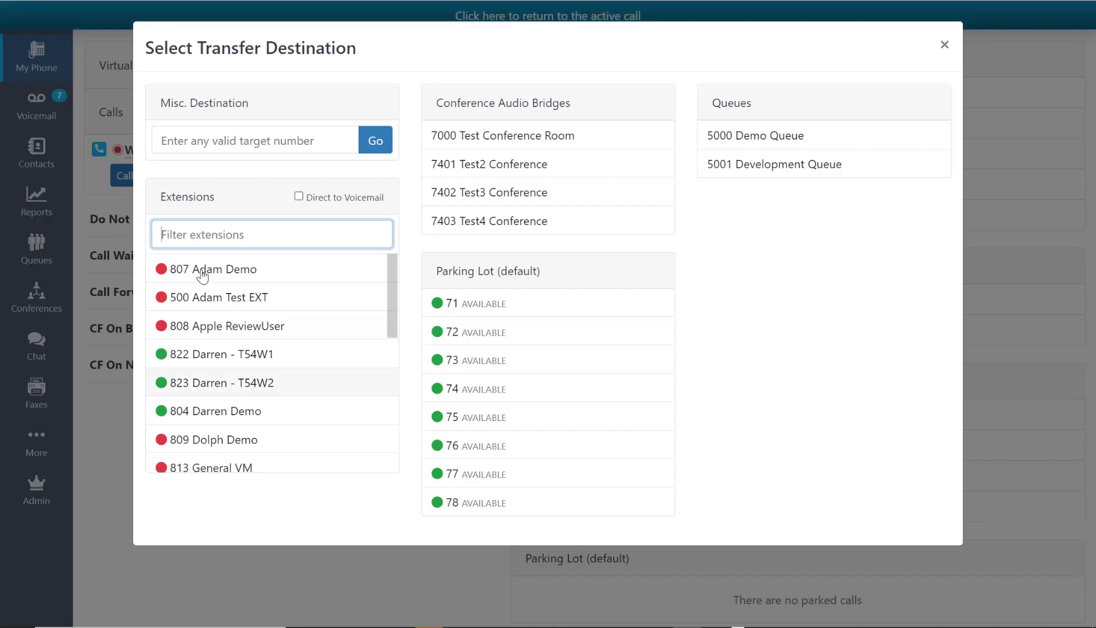
pyautogui.click(299, 196)
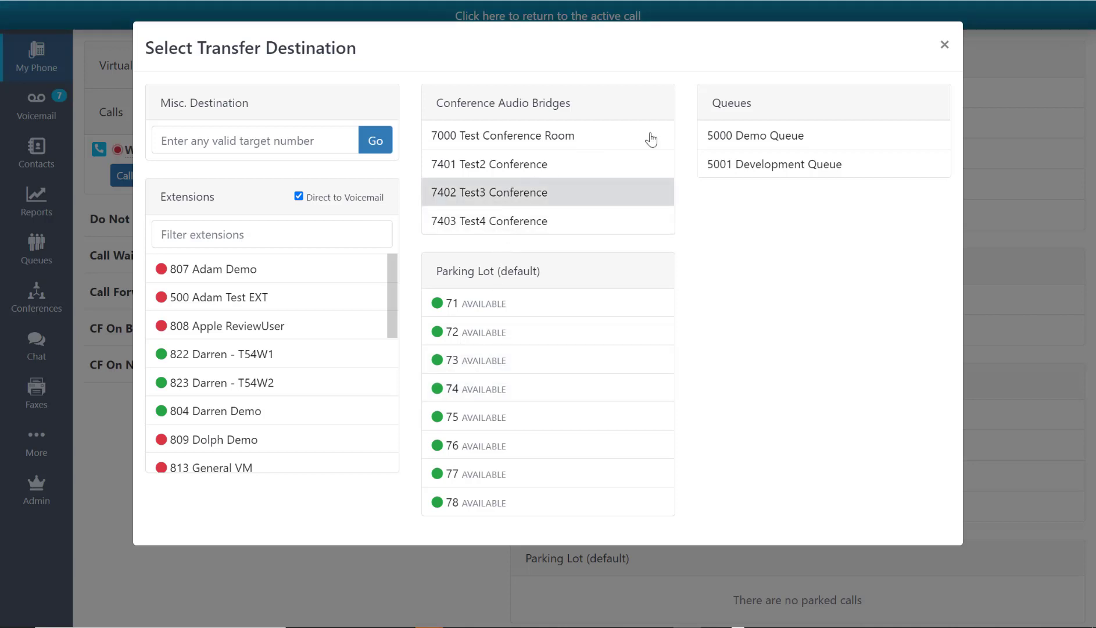
pyautogui.click(949, 48)
pyautogui.click(614, 17)
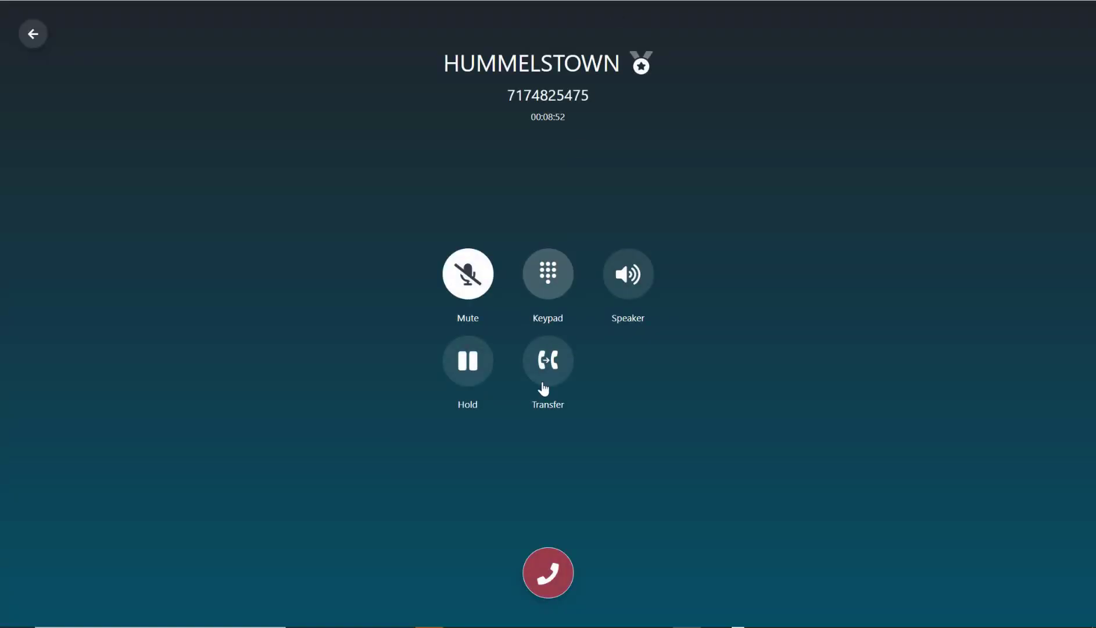
pyautogui.click(545, 372)
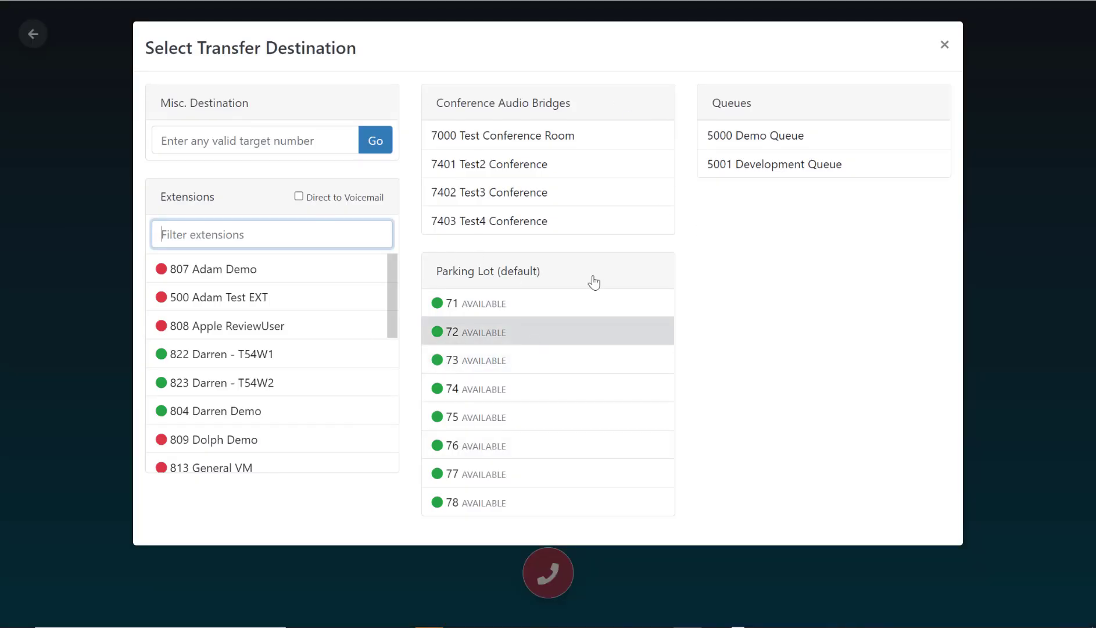
pyautogui.click(944, 46)
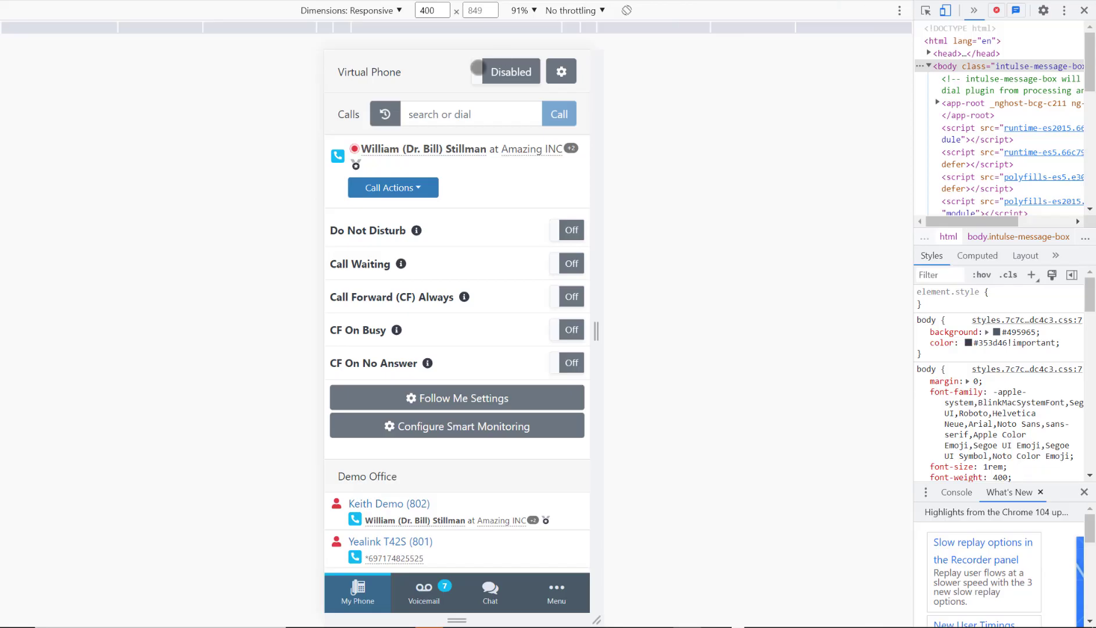
# Step: Check the call log form and the transfer destinations for the active call in the mobile view, closing each without changes
pyautogui.click(417, 187)
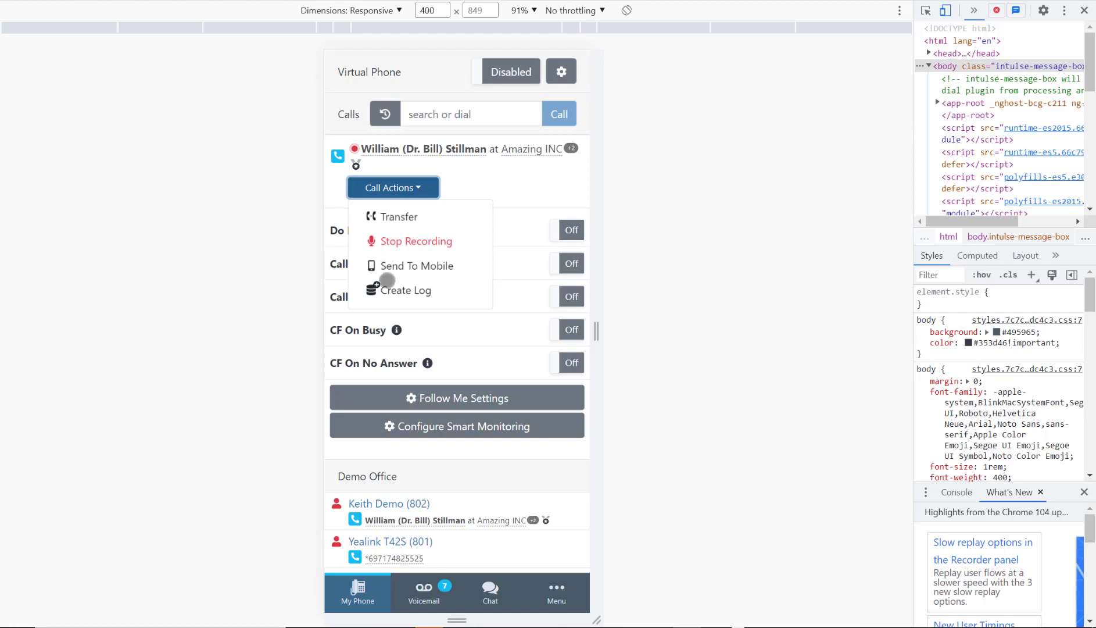
pyautogui.click(390, 293)
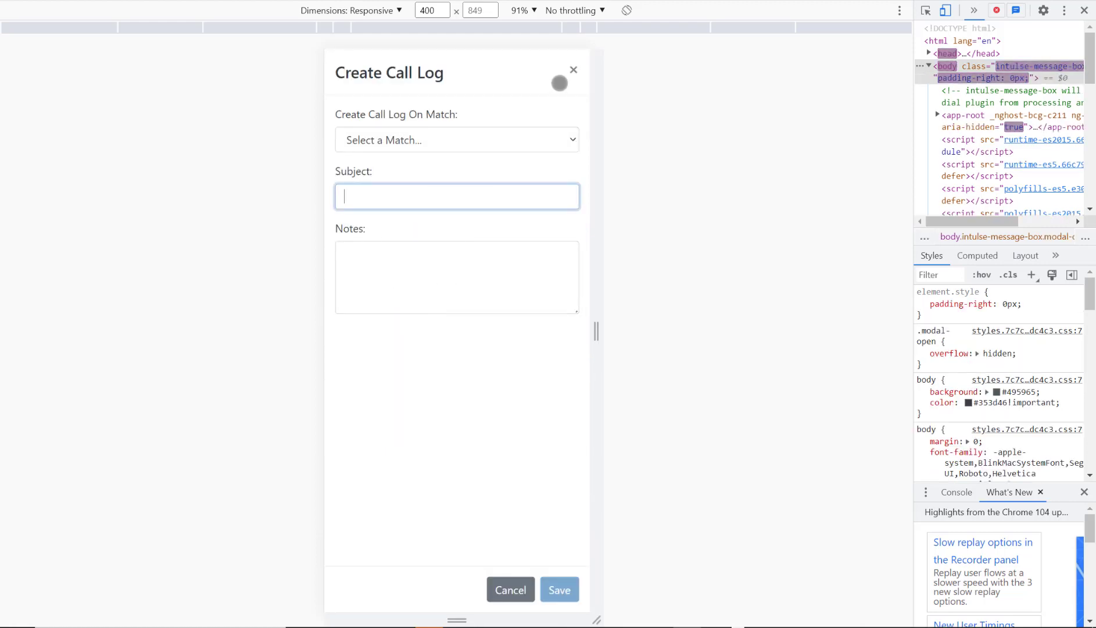
pyautogui.click(574, 71)
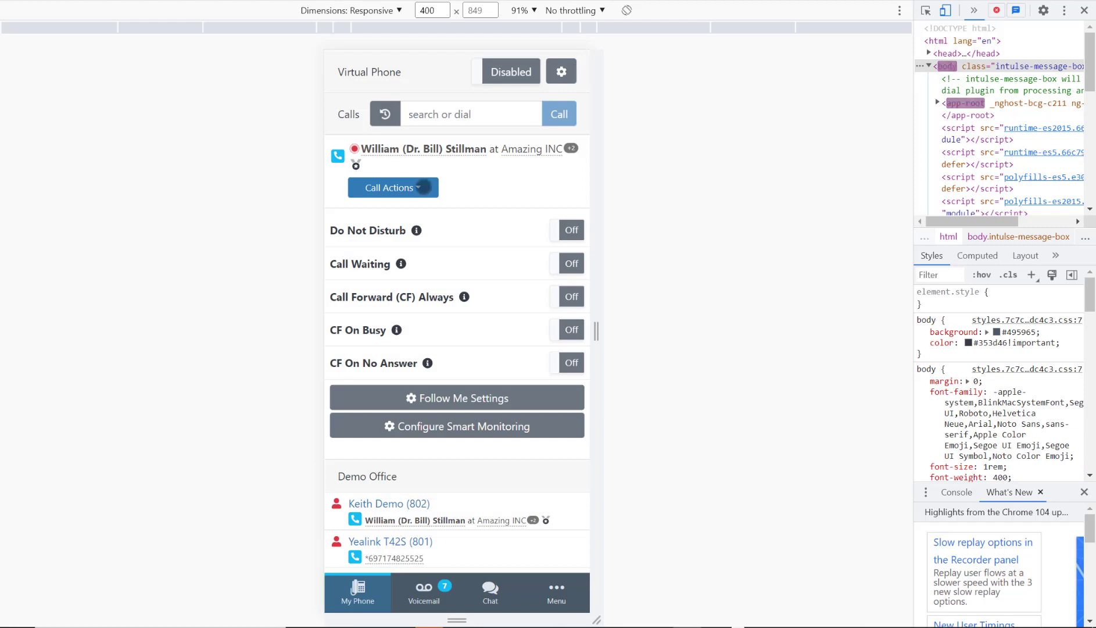
pyautogui.click(415, 195)
pyautogui.click(399, 216)
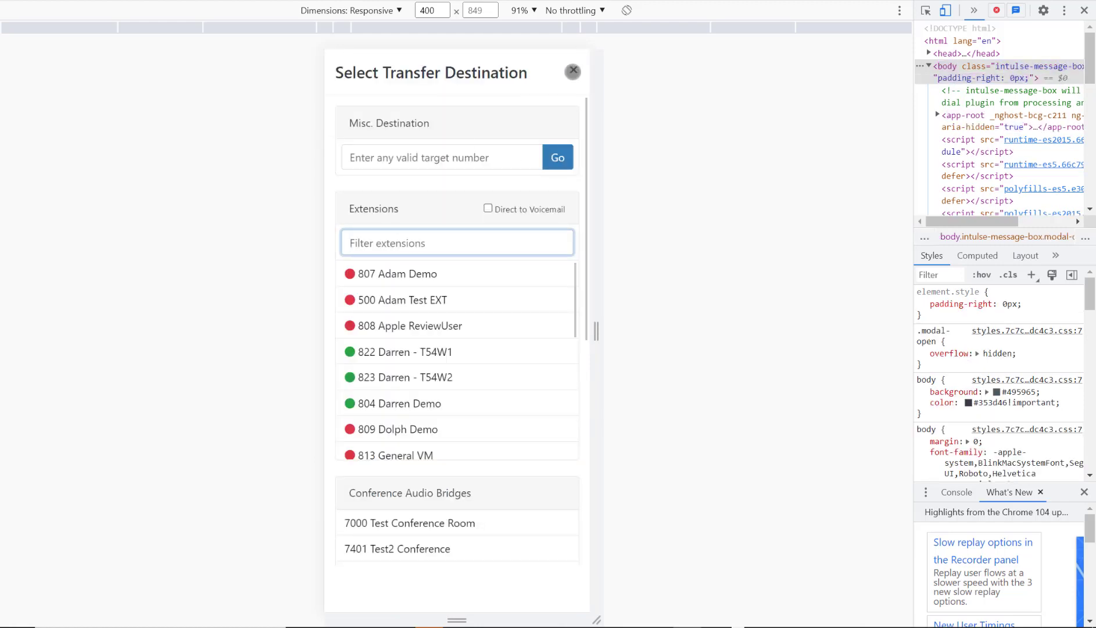
pyautogui.click(570, 70)
# Step: Stop recording the active call from the mobile view and return to the full dashboard through the active call screen
pyautogui.click(426, 185)
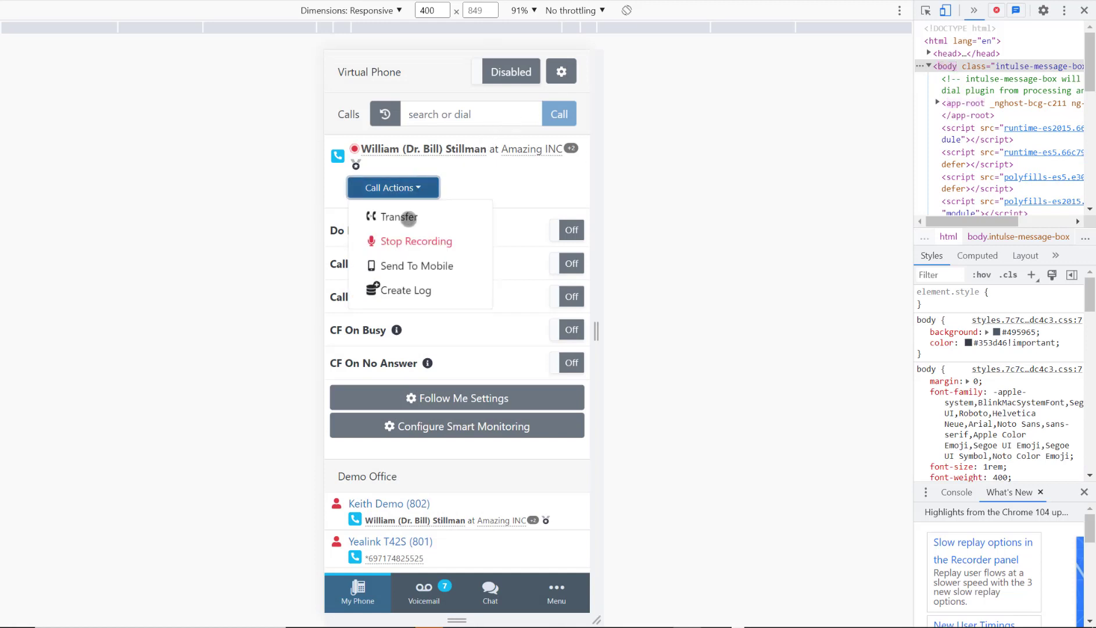
pyautogui.click(409, 246)
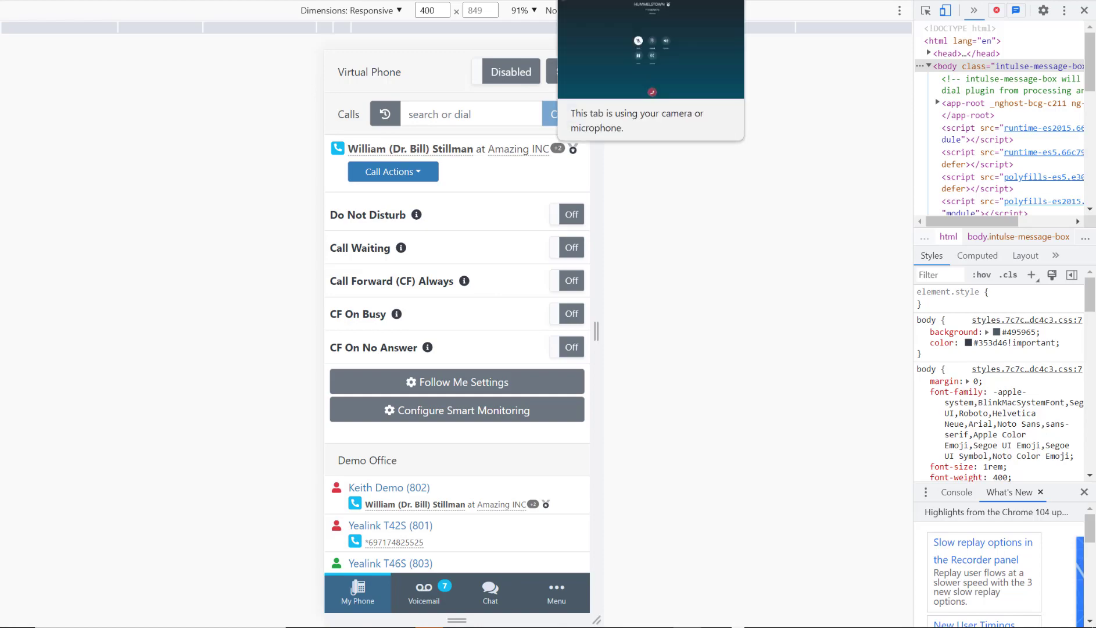
pyautogui.click(650, 0)
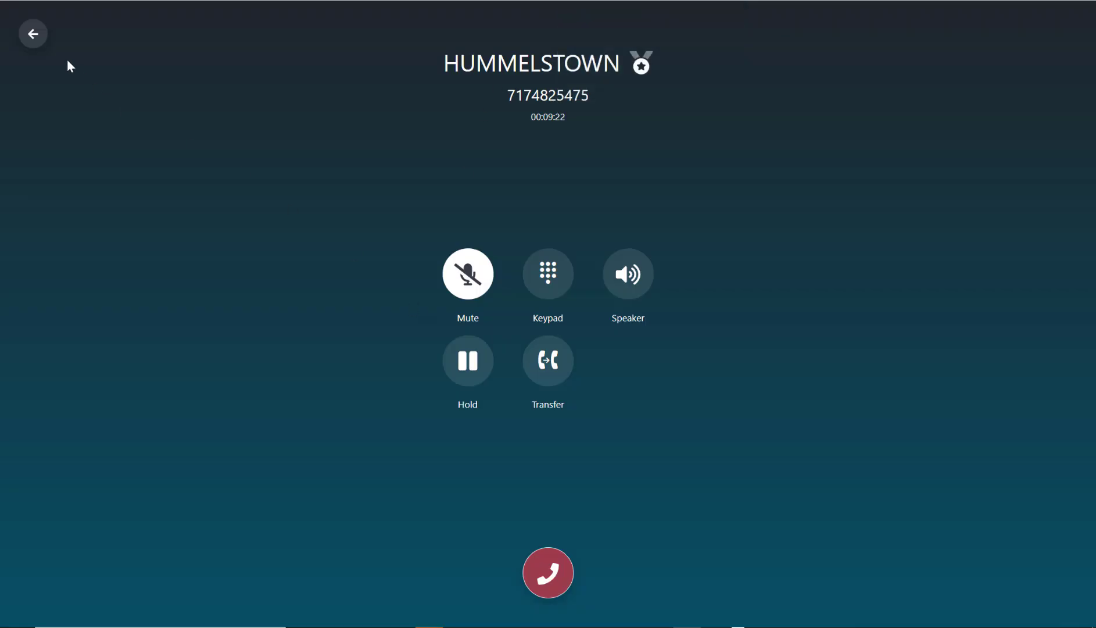
pyautogui.click(30, 38)
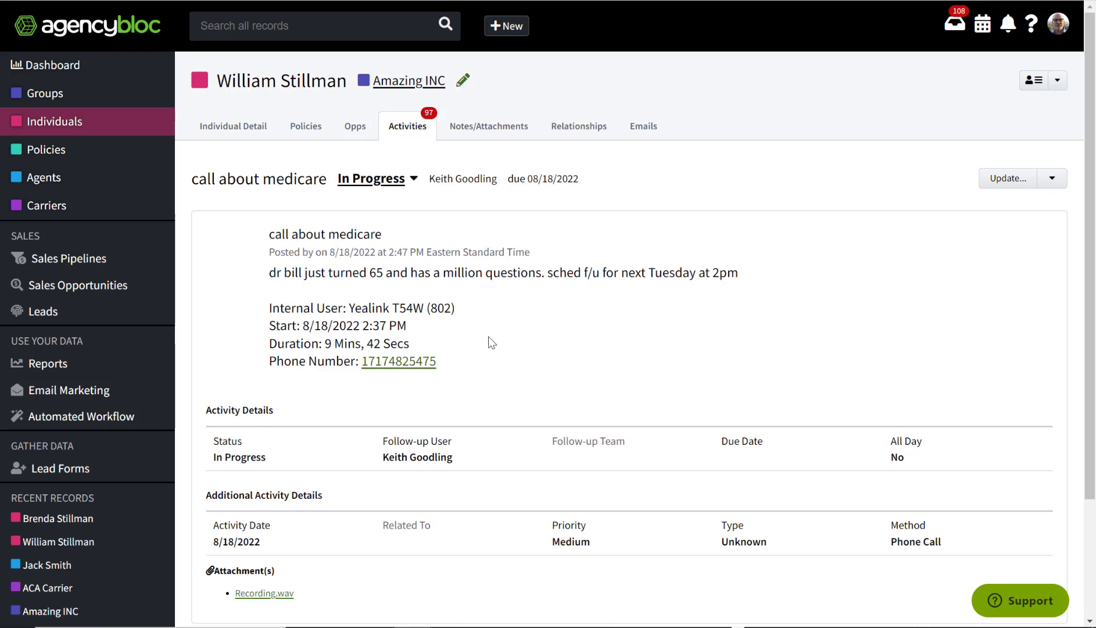
# Step: Start a call to the phone number in the logged AgencyBloc activity, and hang up
pyautogui.click(397, 363)
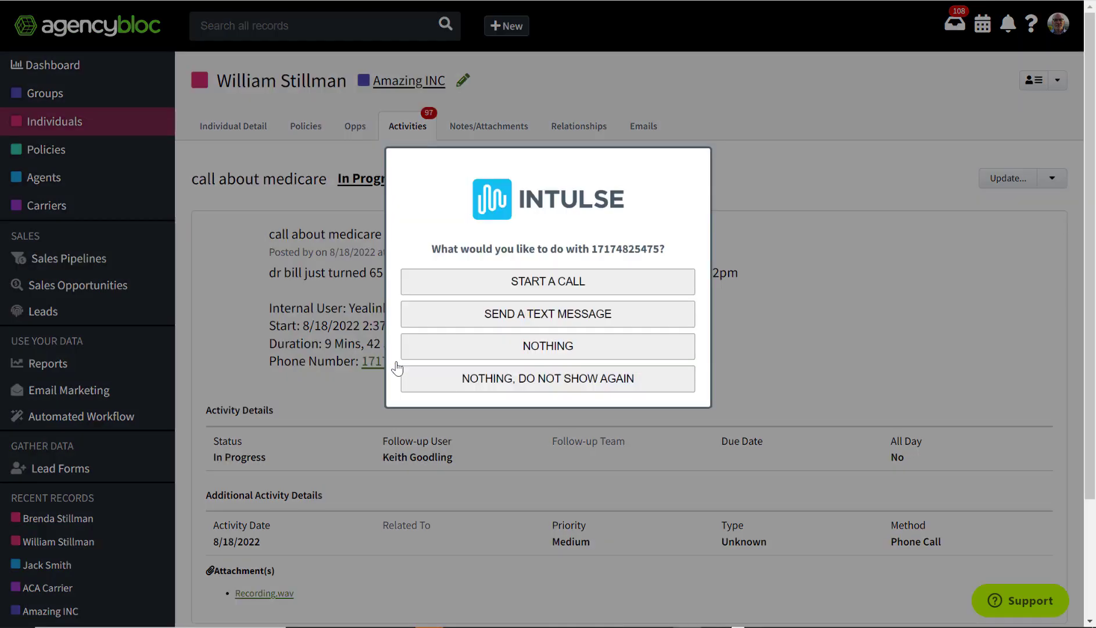
pyautogui.click(544, 282)
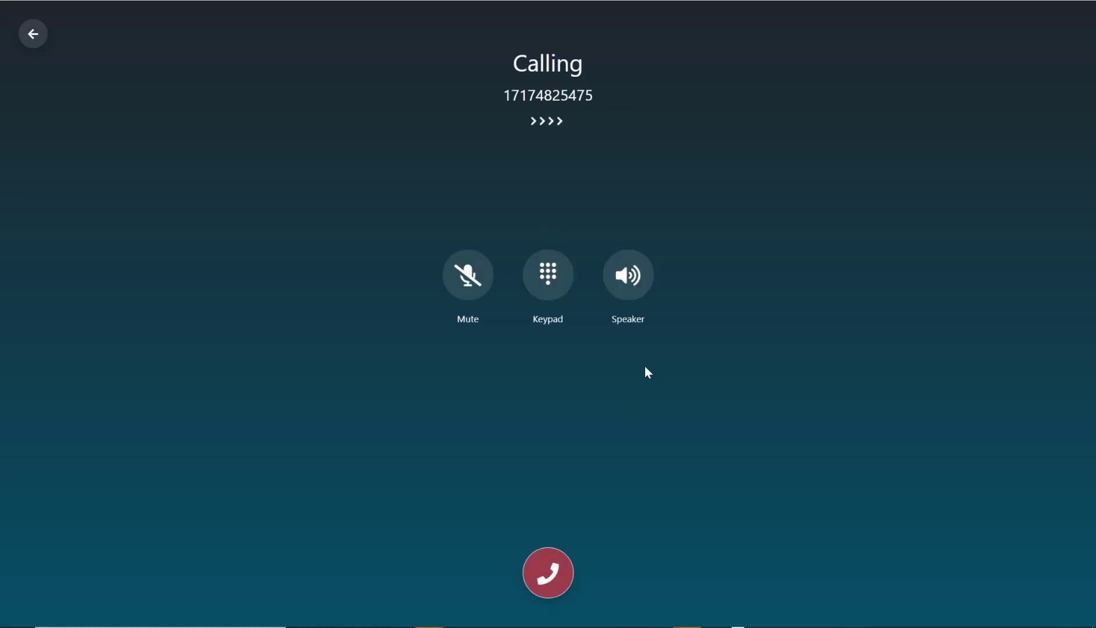
pyautogui.click(540, 567)
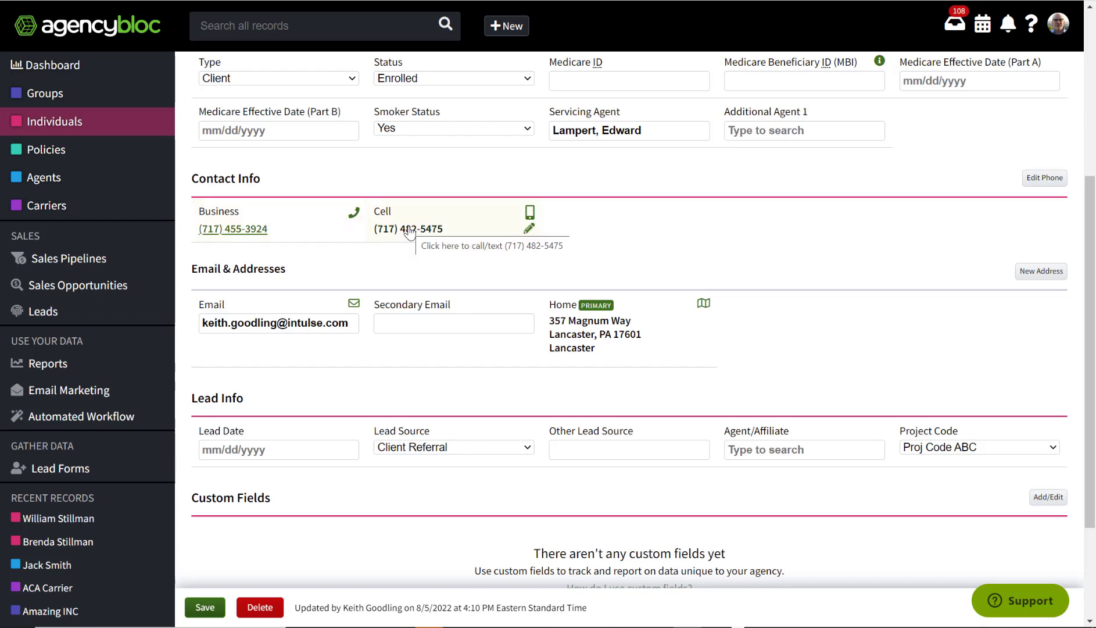
# Step: Start a call to the cell number in the individual's AgencyBloc contact info, and hang up
pyautogui.click(409, 231)
pyautogui.click(533, 281)
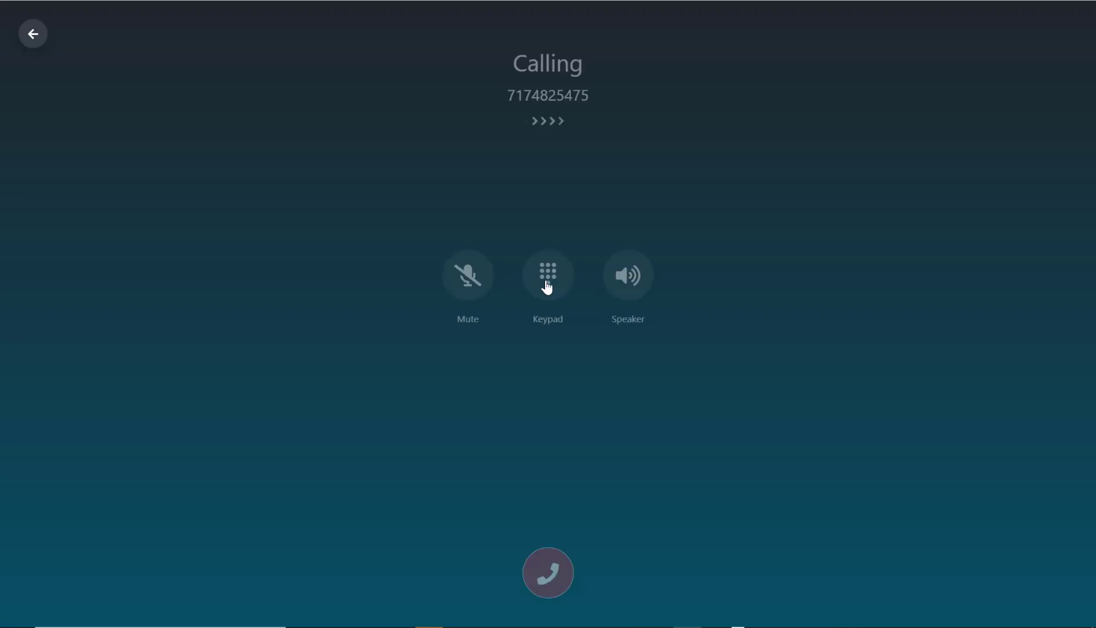
pyautogui.click(529, 589)
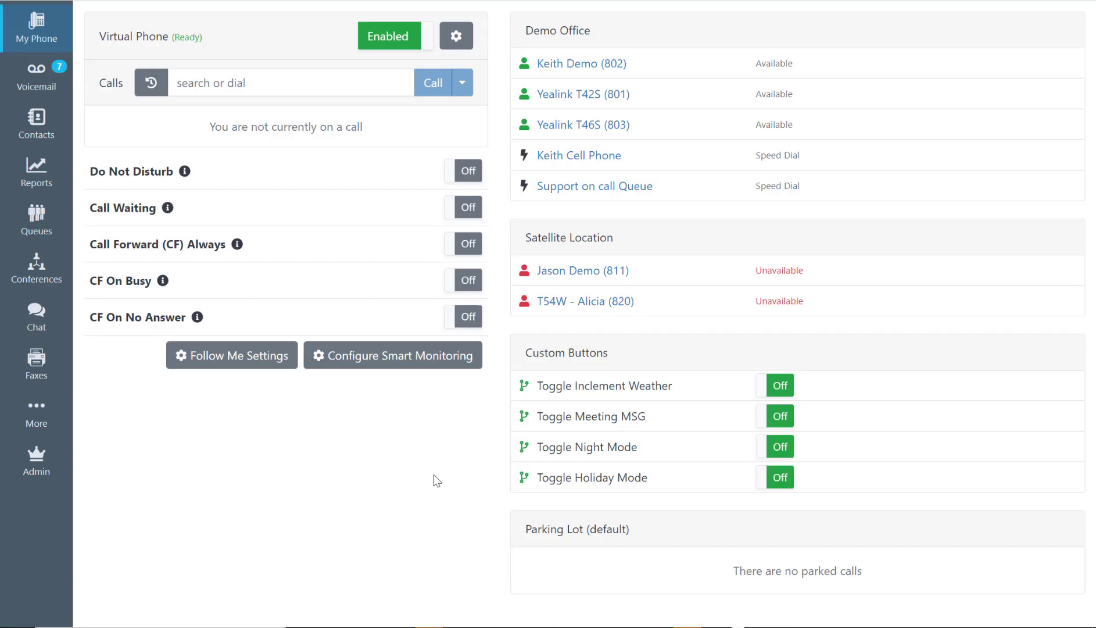
# Step: Start a text message to the individual's cell number from AgencyBloc with Agency Bloc as the sender, and close it without sending
pyautogui.hotkey('alt', 'Tab')
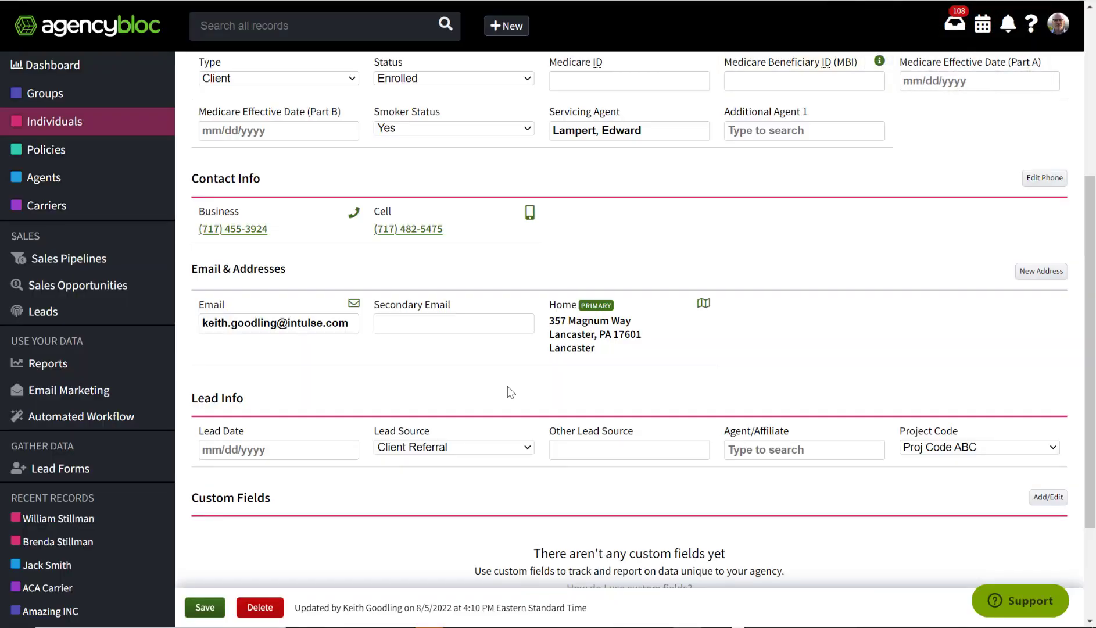
pyautogui.click(415, 233)
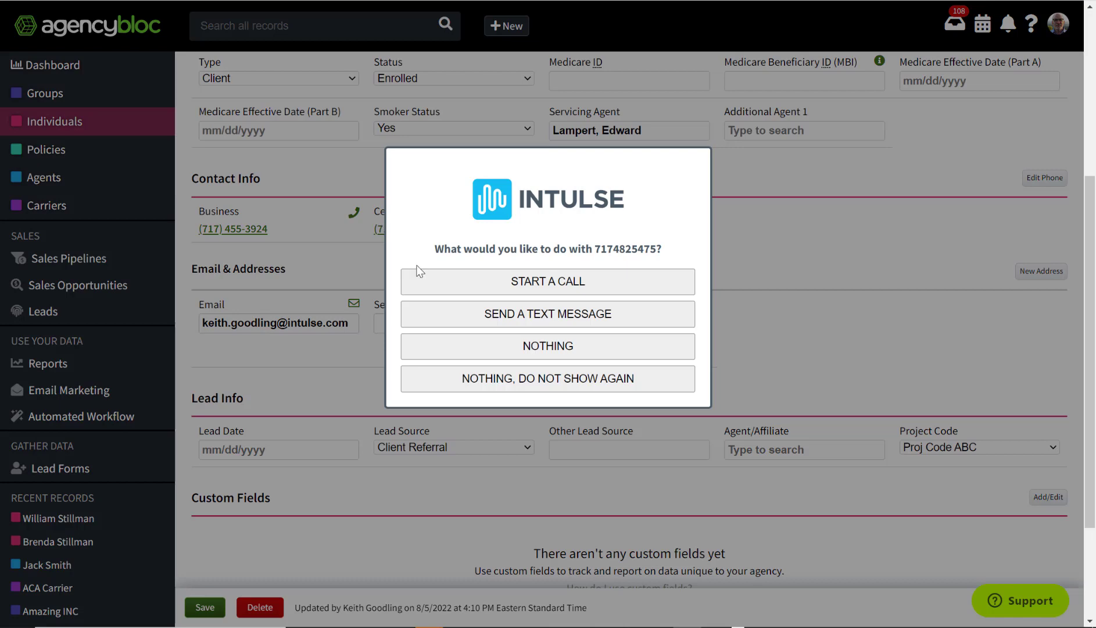
pyautogui.click(532, 317)
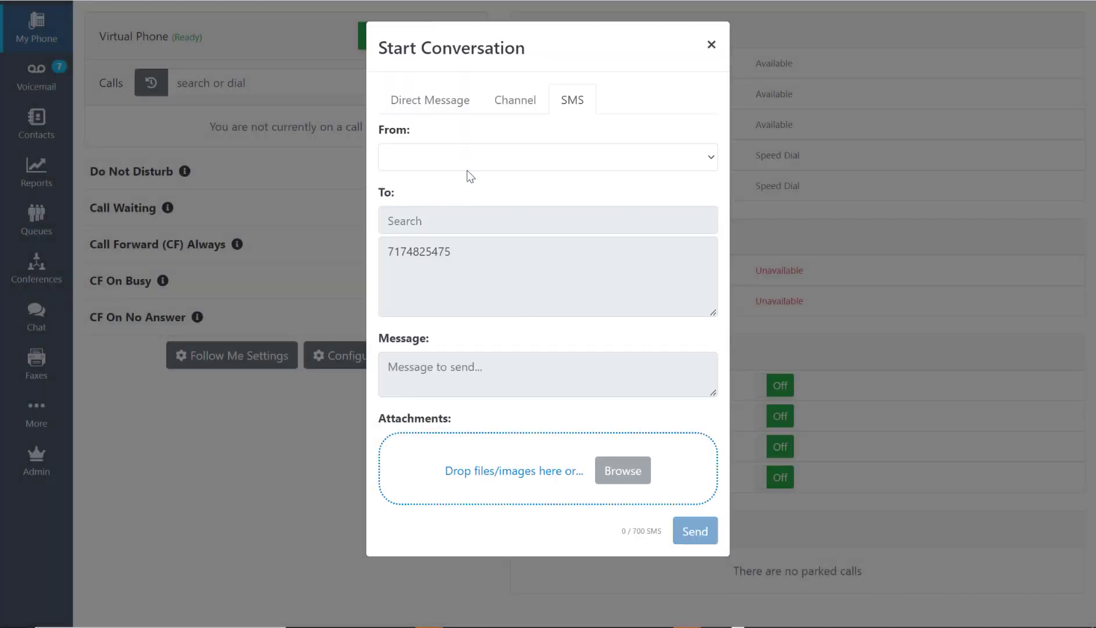
pyautogui.click(472, 159)
pyautogui.click(437, 214)
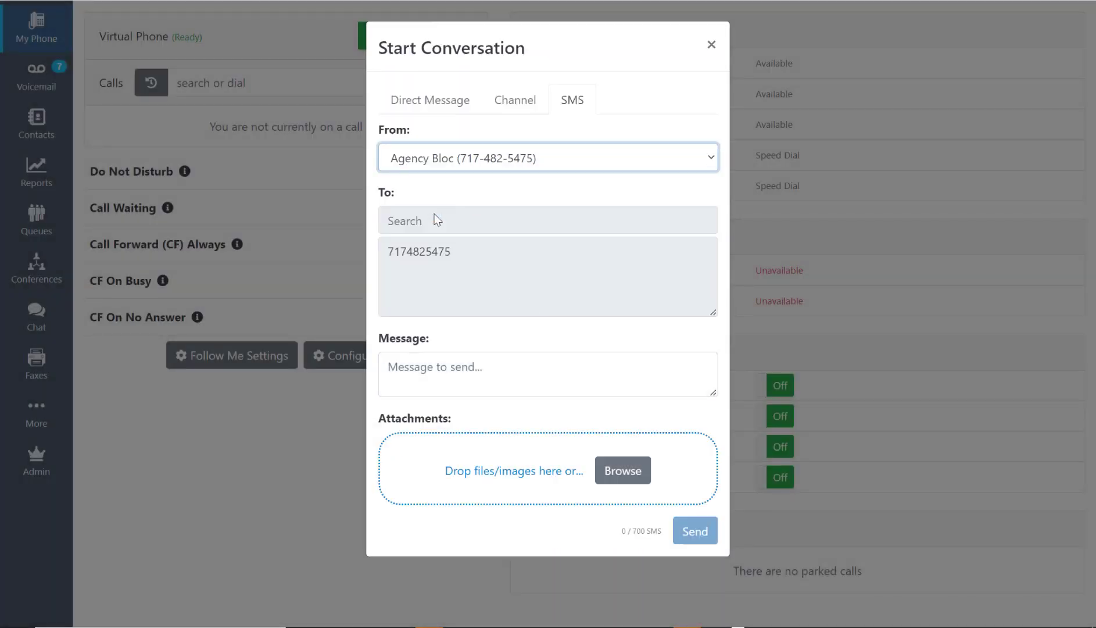
pyautogui.click(456, 368)
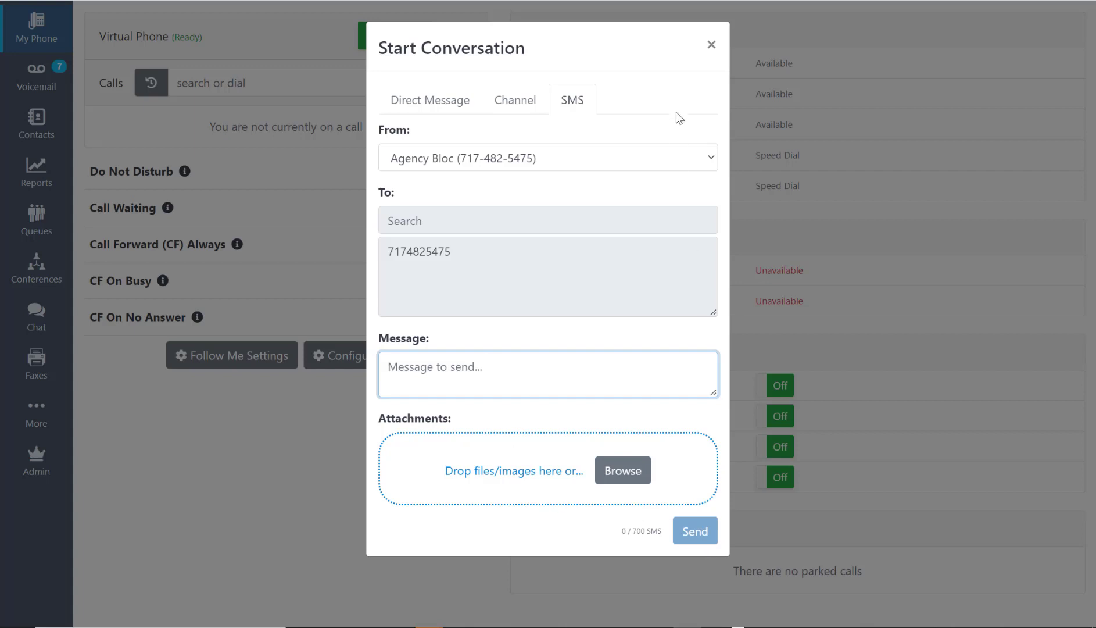
pyautogui.click(715, 46)
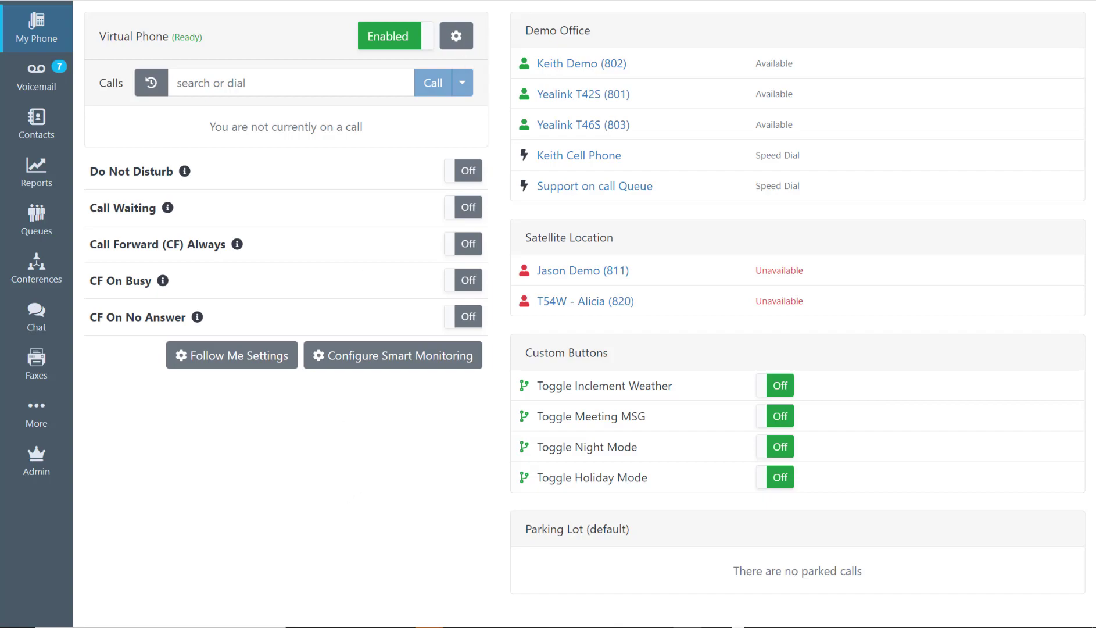
# Step: Examine the logged Text Message Conversation activity on the individual's AgencyBloc record
pyautogui.scroll(-10, 340, 244)
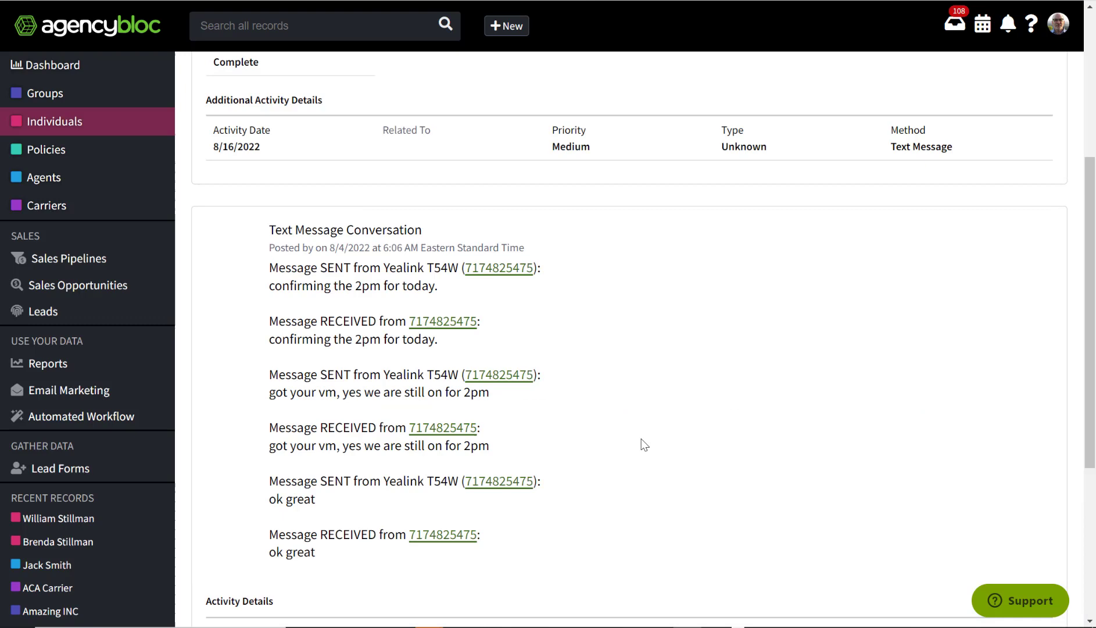
pyautogui.scroll(5, 644, 444)
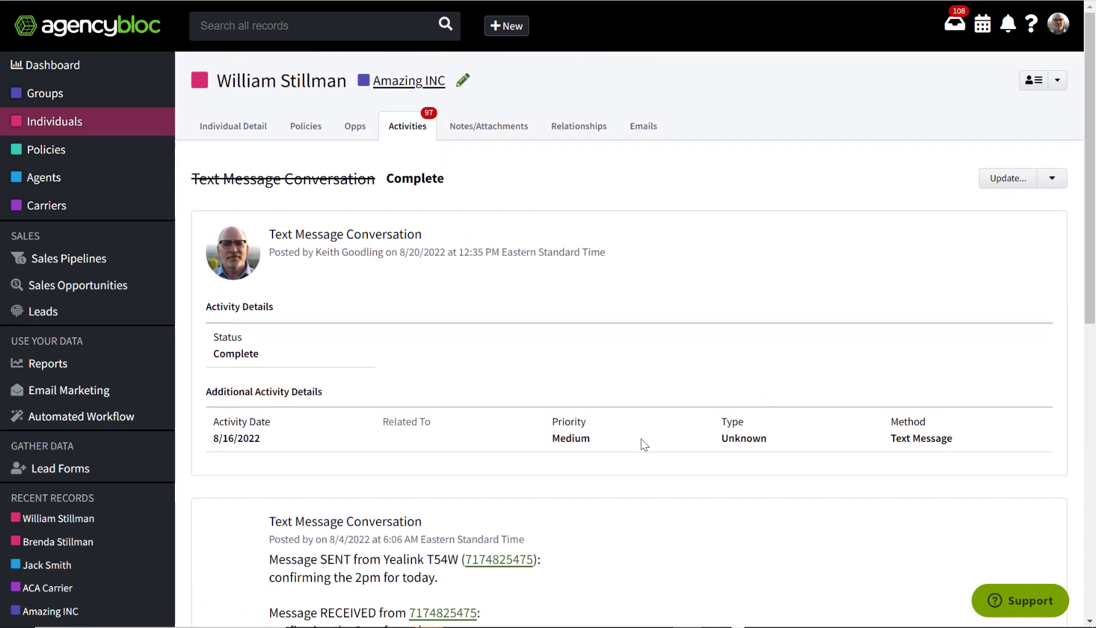
# Step: Read the messages in the logged Text Message Conversation activity, and review the individual's full SMS thread with Agency Bloc in Intulse Chat
pyautogui.scroll(-1, 587, 377)
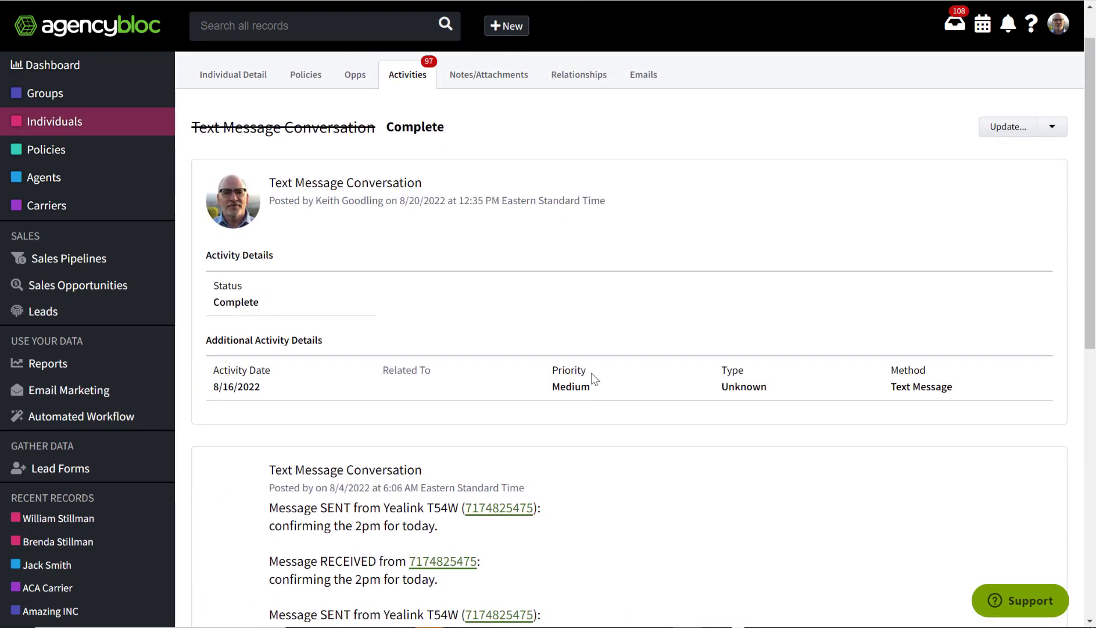
pyautogui.scroll(-4, 594, 378)
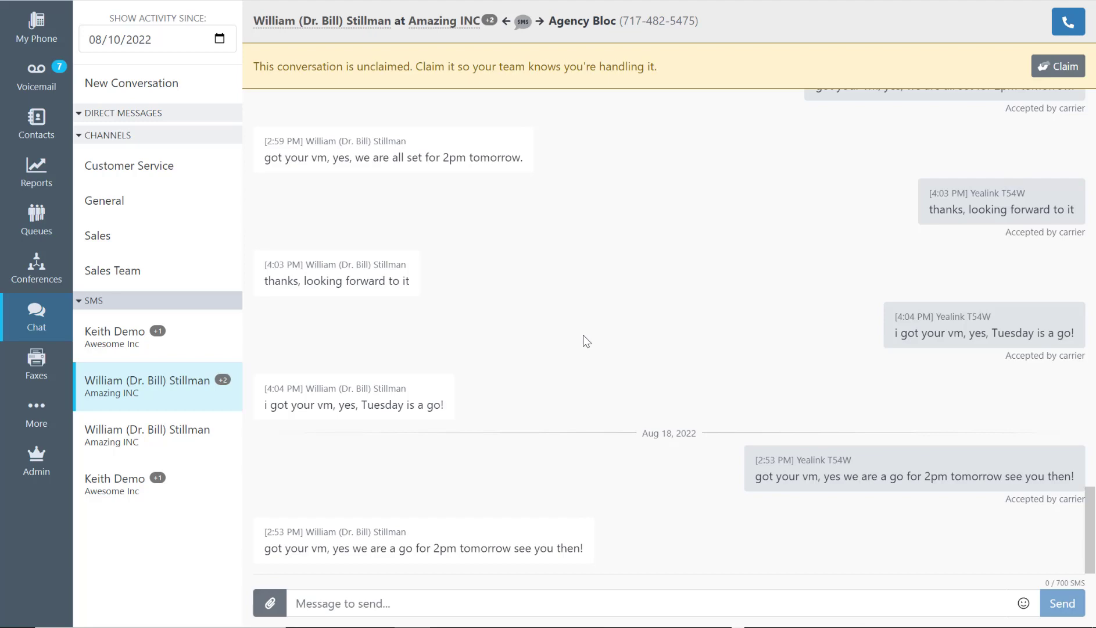
pyautogui.scroll(1, 583, 336)
pyautogui.scroll(20, 583, 336)
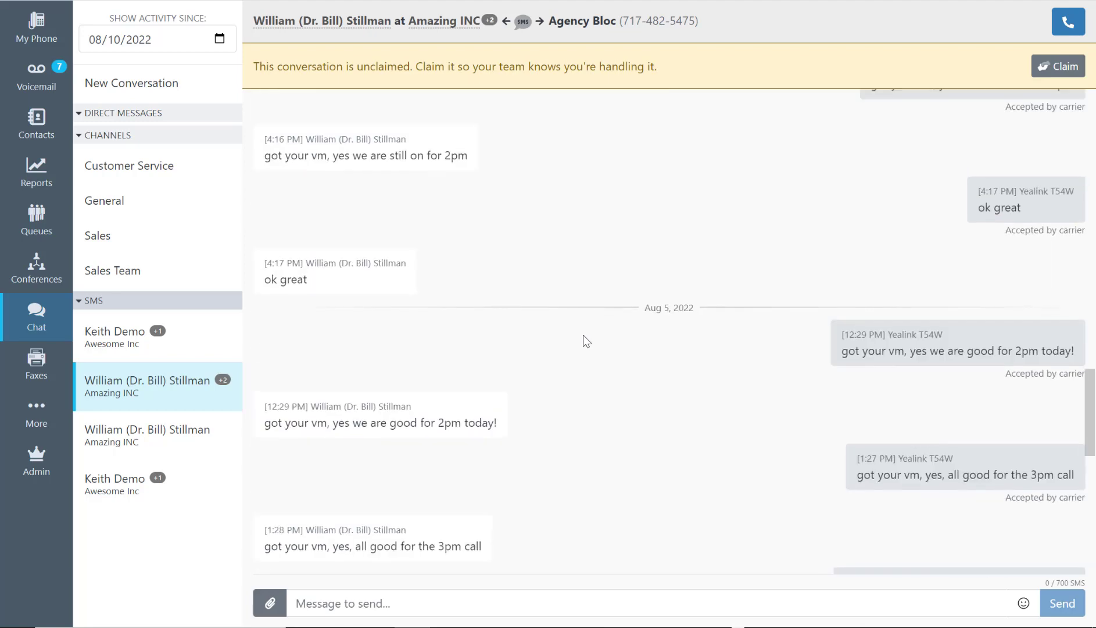
pyautogui.scroll(12, 583, 335)
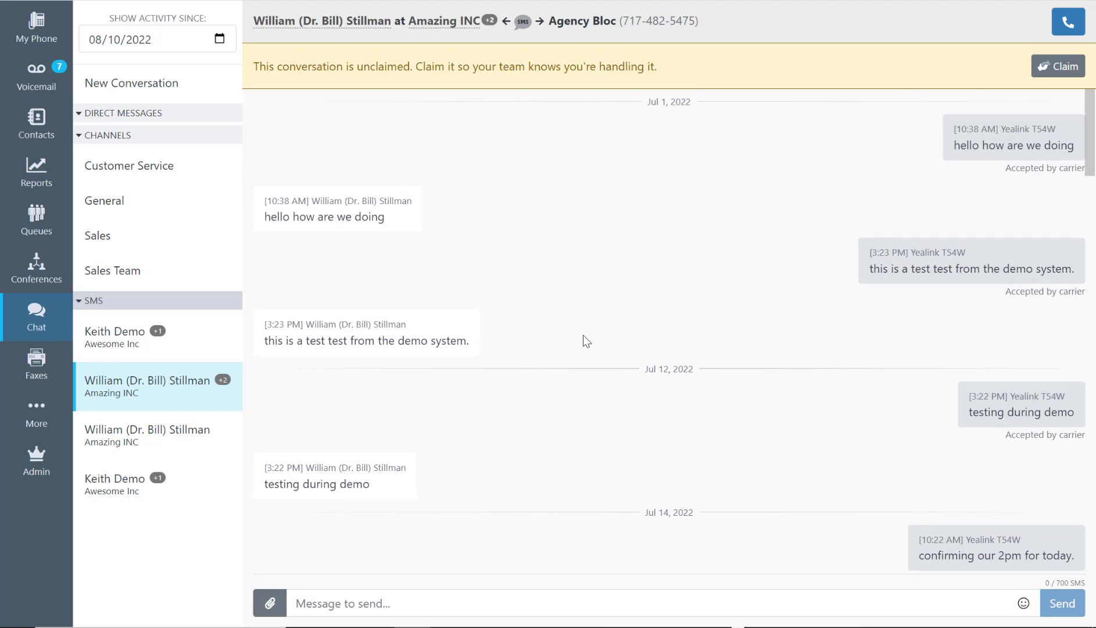
pyautogui.scroll(-20, 583, 336)
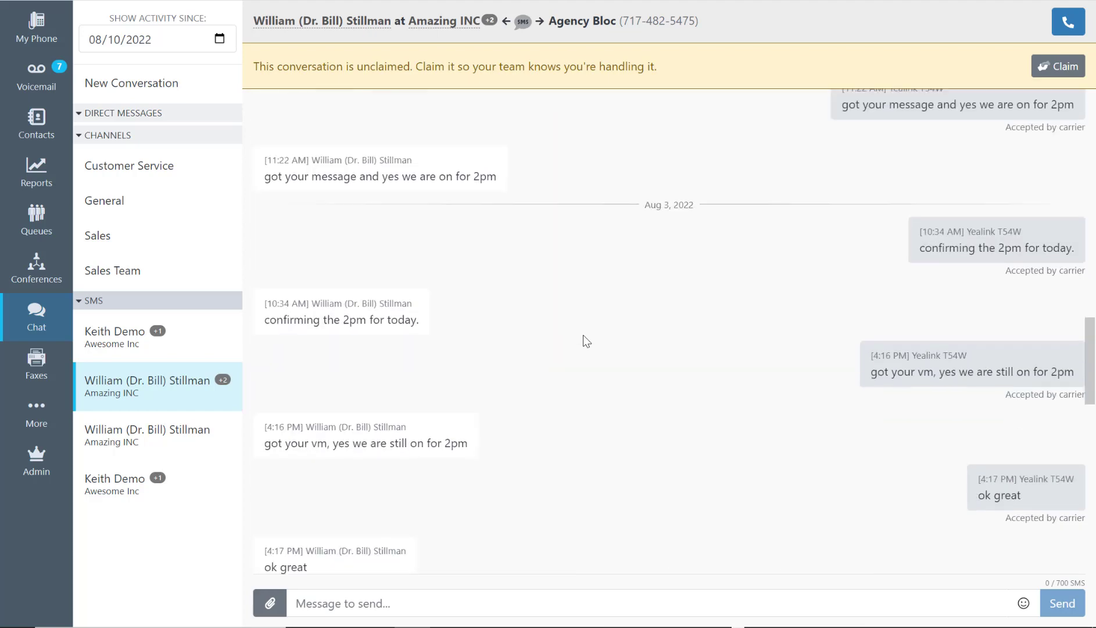
pyautogui.scroll(-10, 583, 335)
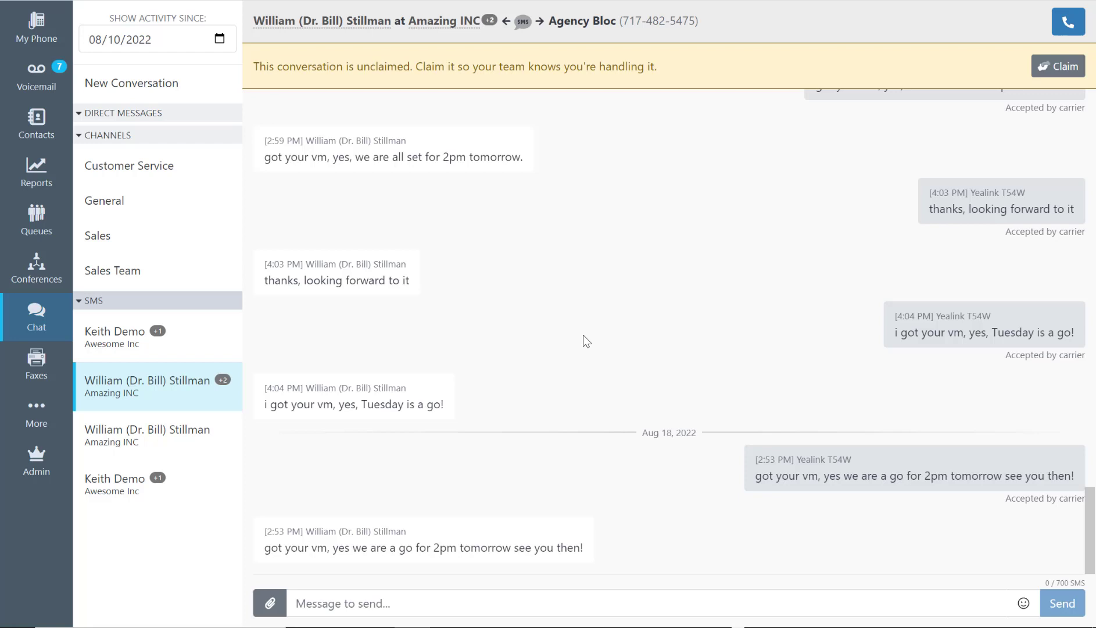
# Step: Show the recording for the Aug 20, 1:00 PM call in the Call History report, and view the Call Recordings report with its number search
pyautogui.click(44, 177)
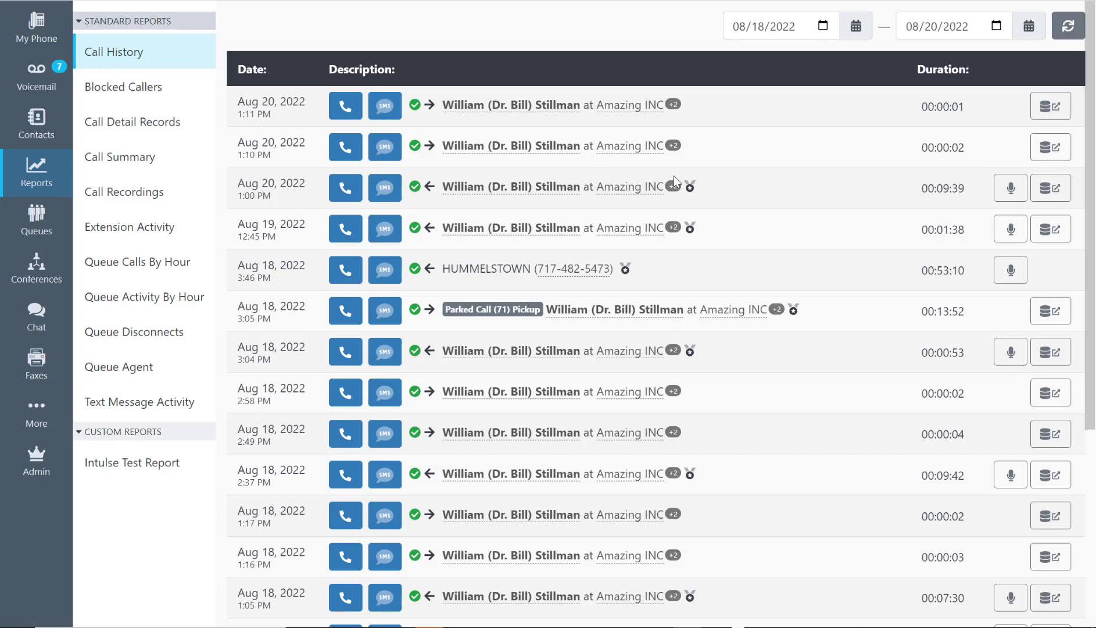
pyautogui.click(1013, 192)
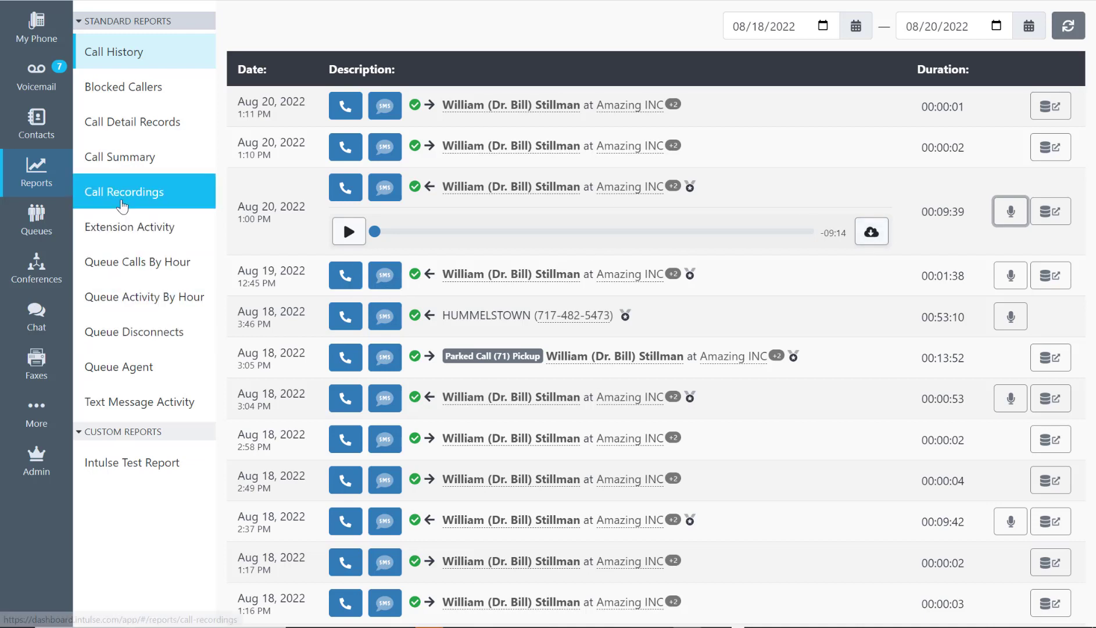
pyautogui.click(124, 199)
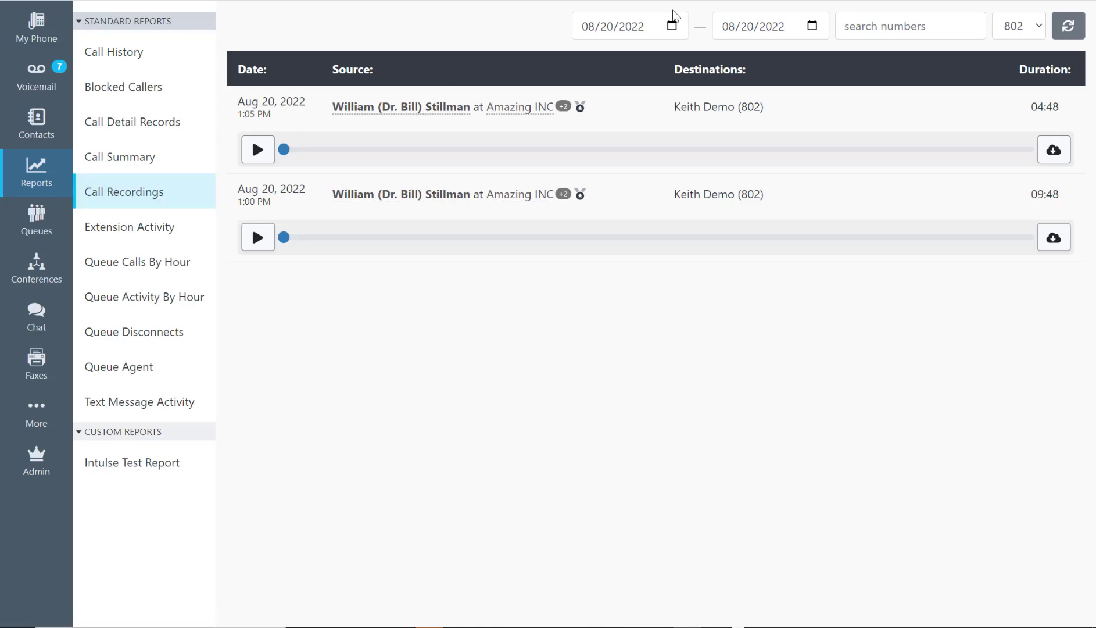
pyautogui.click(858, 22)
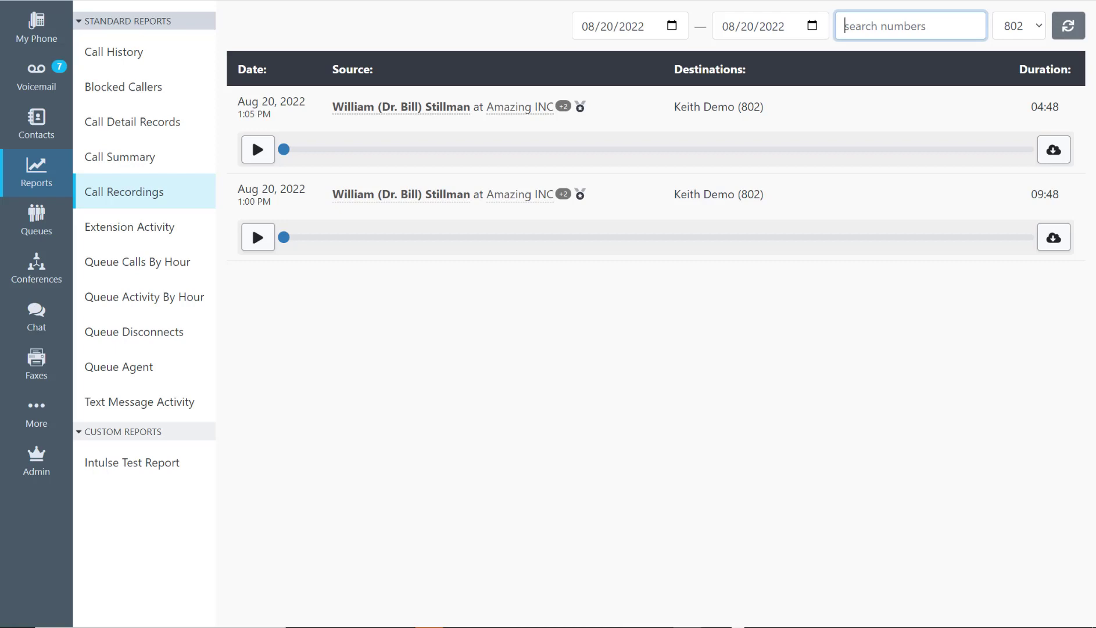
# Step: Start a text from the latest entry in the recent call history with Agency Bloc as the sender, and close it without sending
pyautogui.click(36, 26)
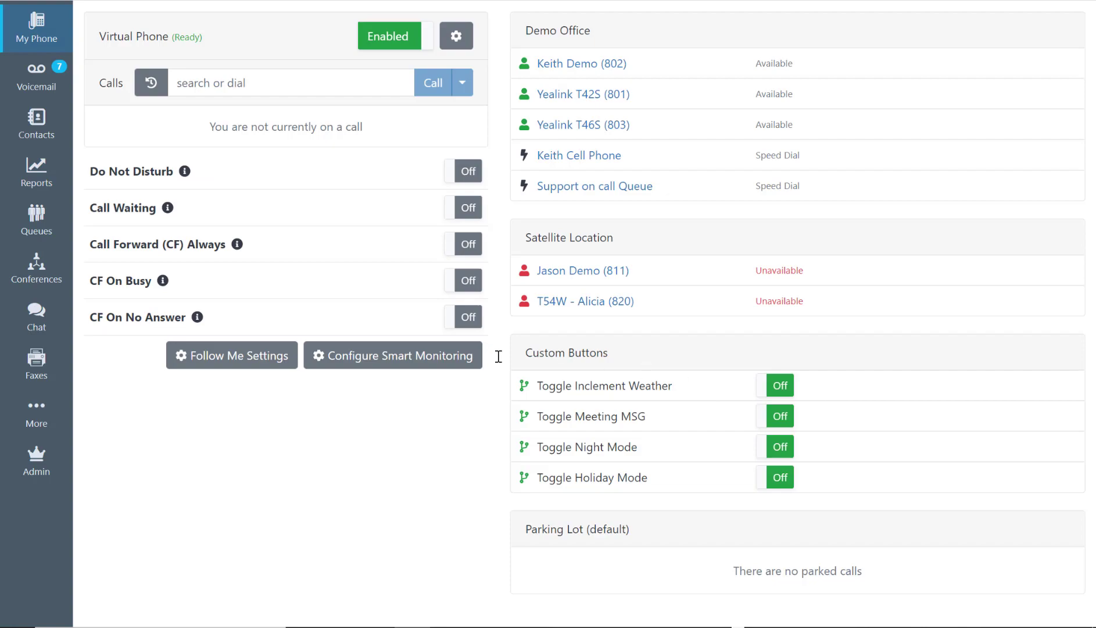
pyautogui.click(157, 85)
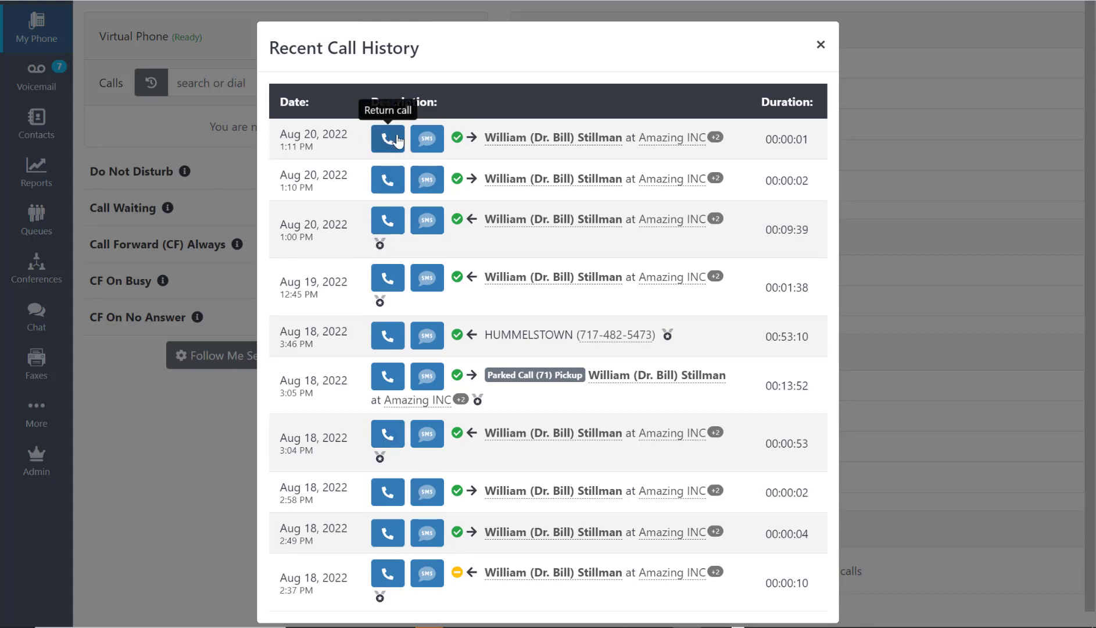
pyautogui.click(427, 139)
pyautogui.click(429, 153)
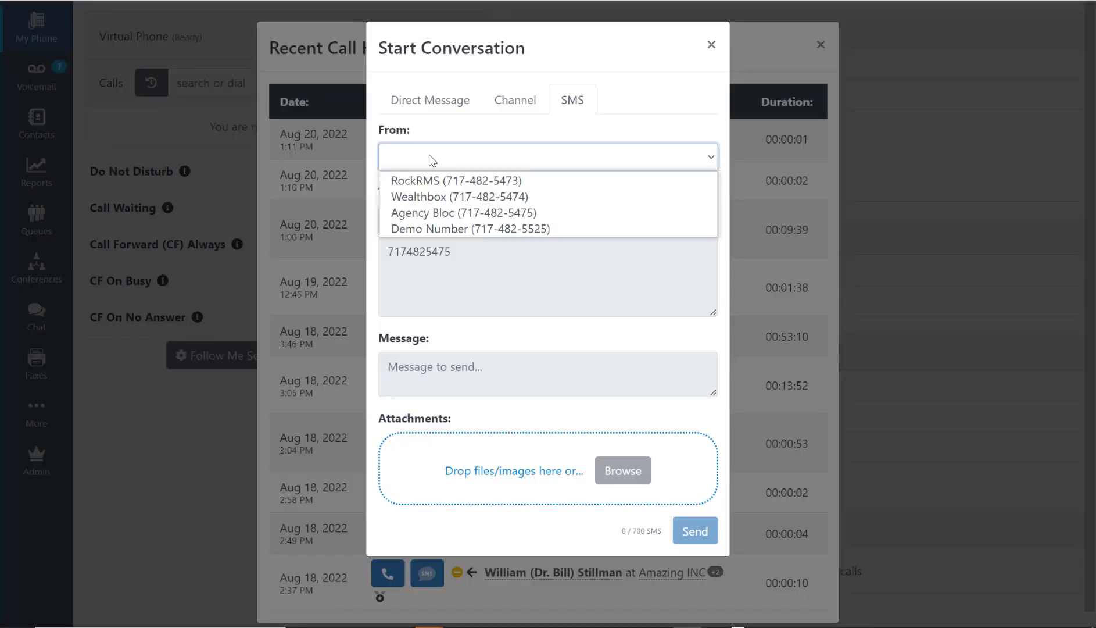
pyautogui.click(432, 210)
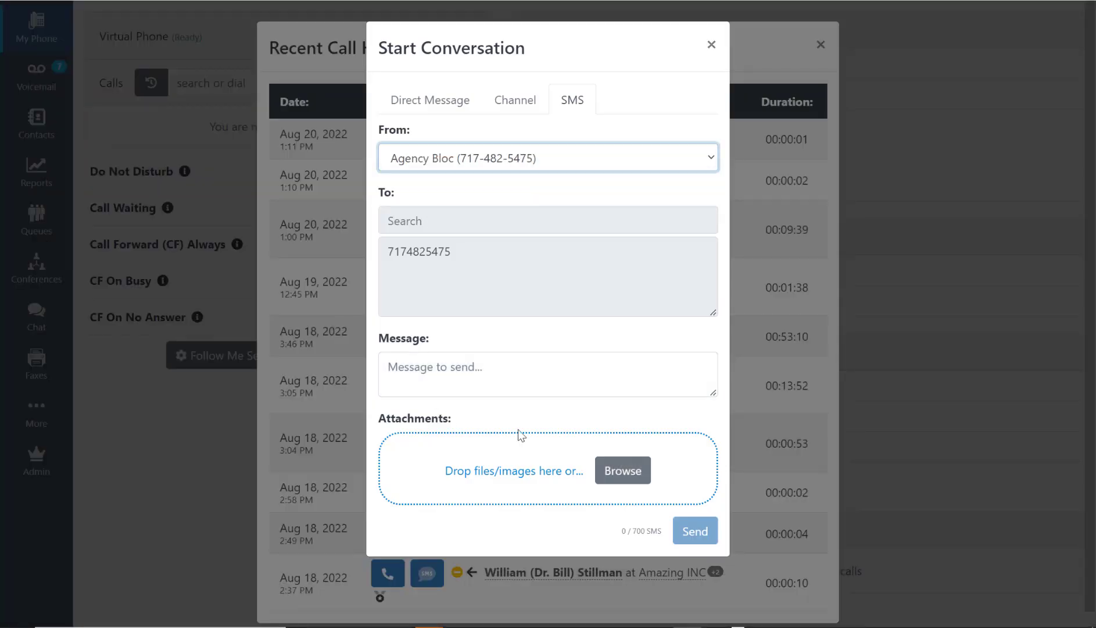
pyautogui.click(712, 46)
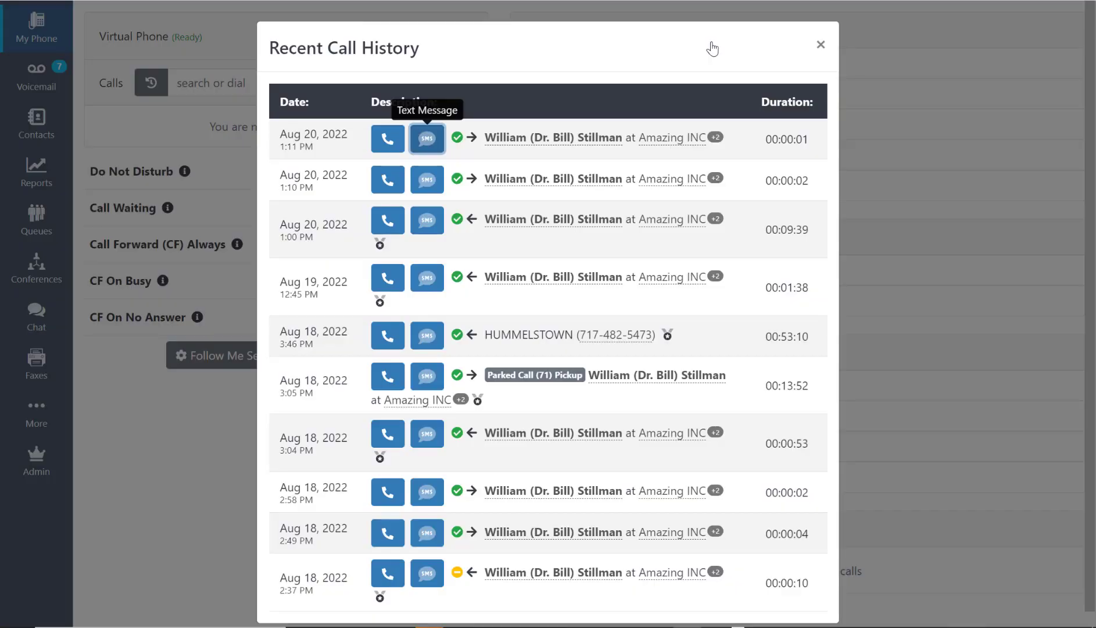
pyautogui.click(821, 44)
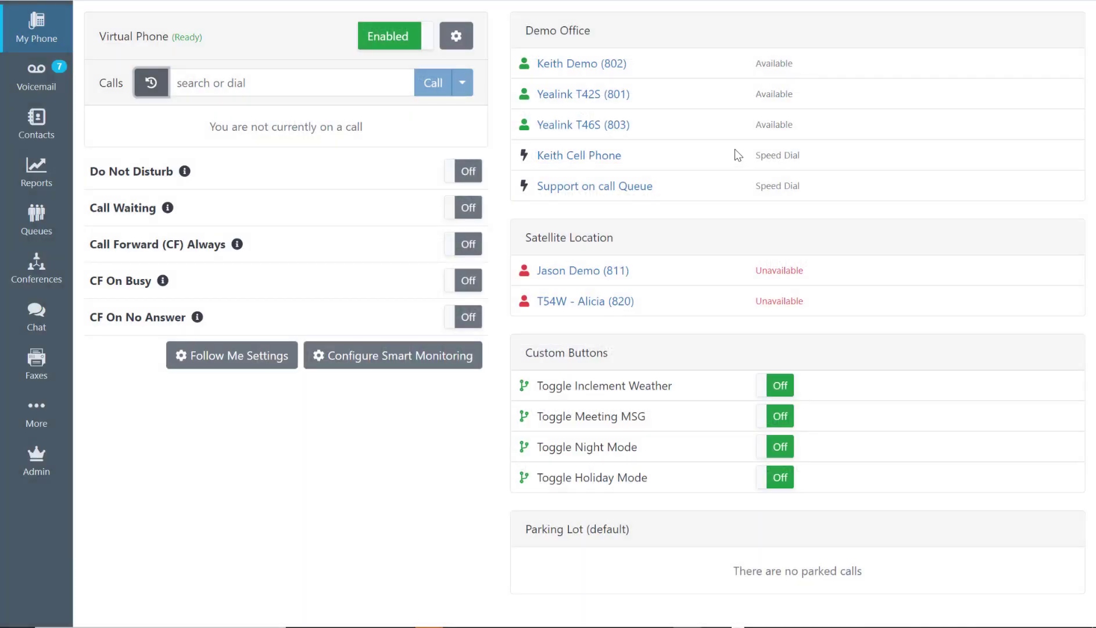
# Step: Look up the AgencyBloc individual by first name from the virtual phone, call the cell number, and hang up
pyautogui.click(262, 81)
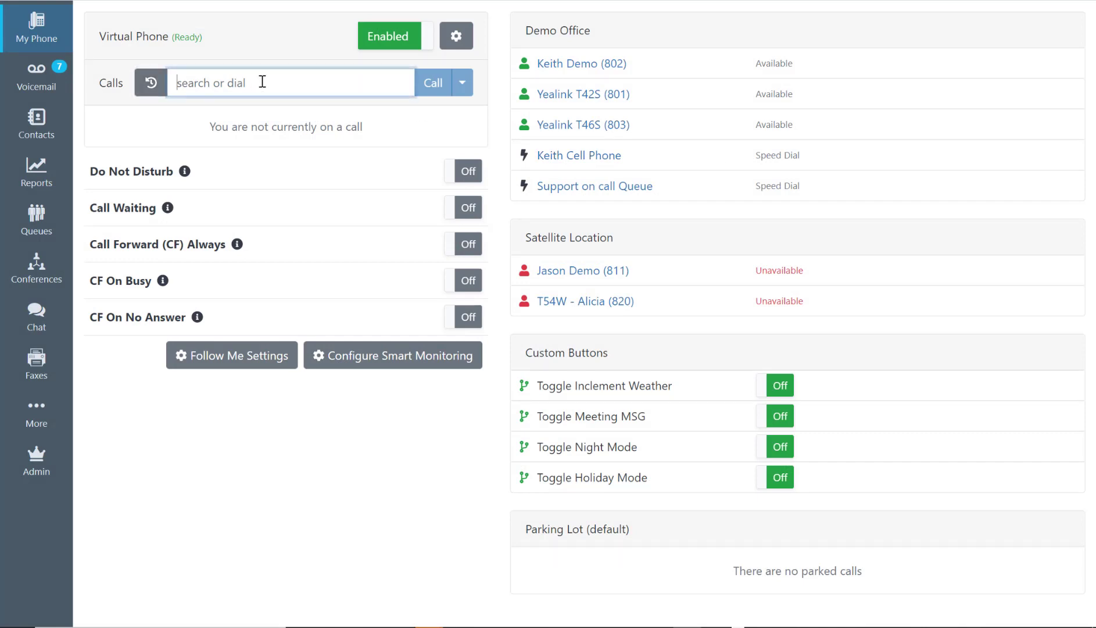
pyautogui.write('willi')
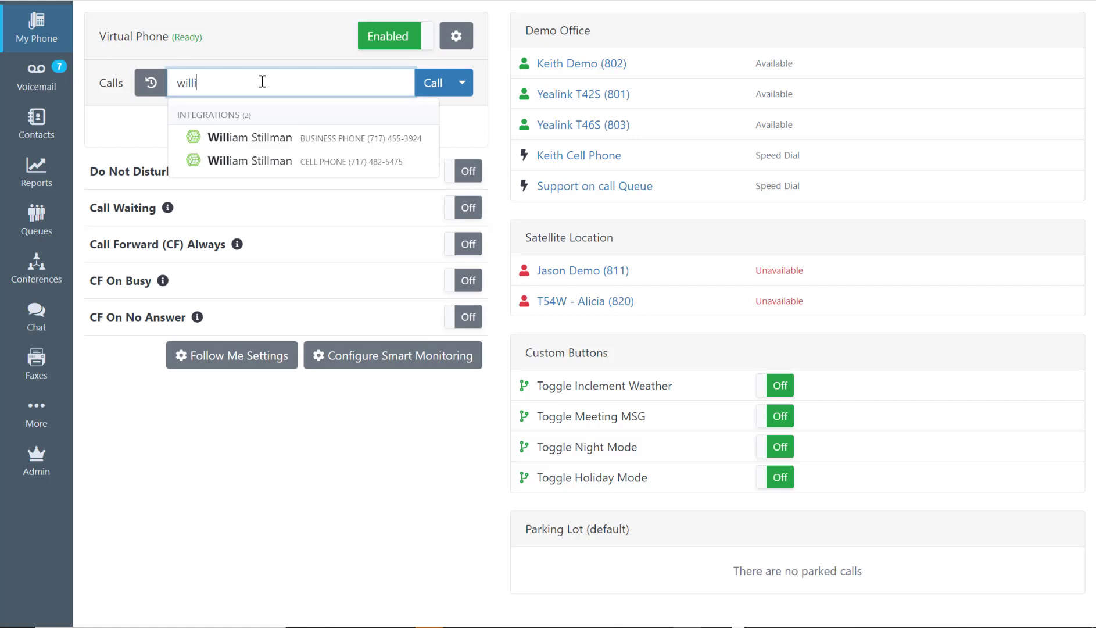
pyautogui.write('am')
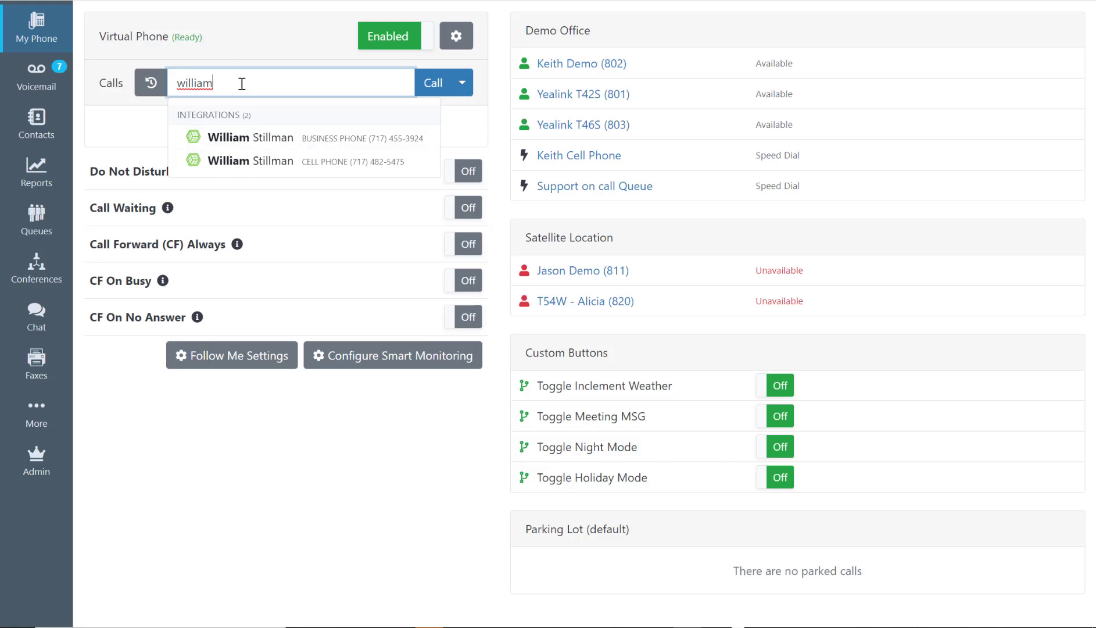
pyautogui.click(309, 169)
pyautogui.click(422, 93)
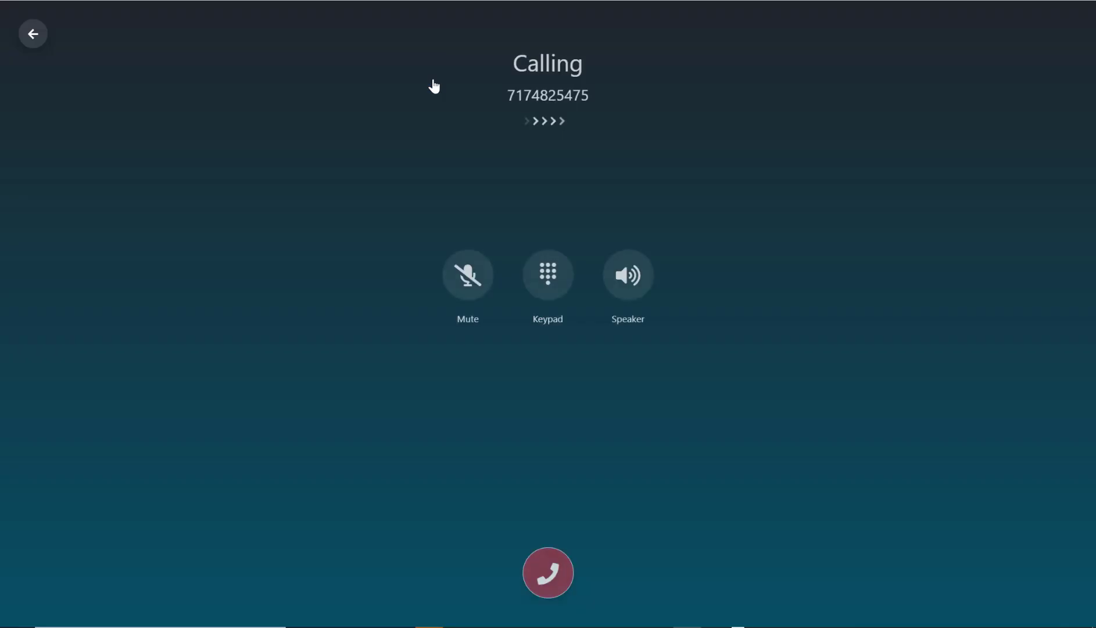
pyautogui.click(548, 572)
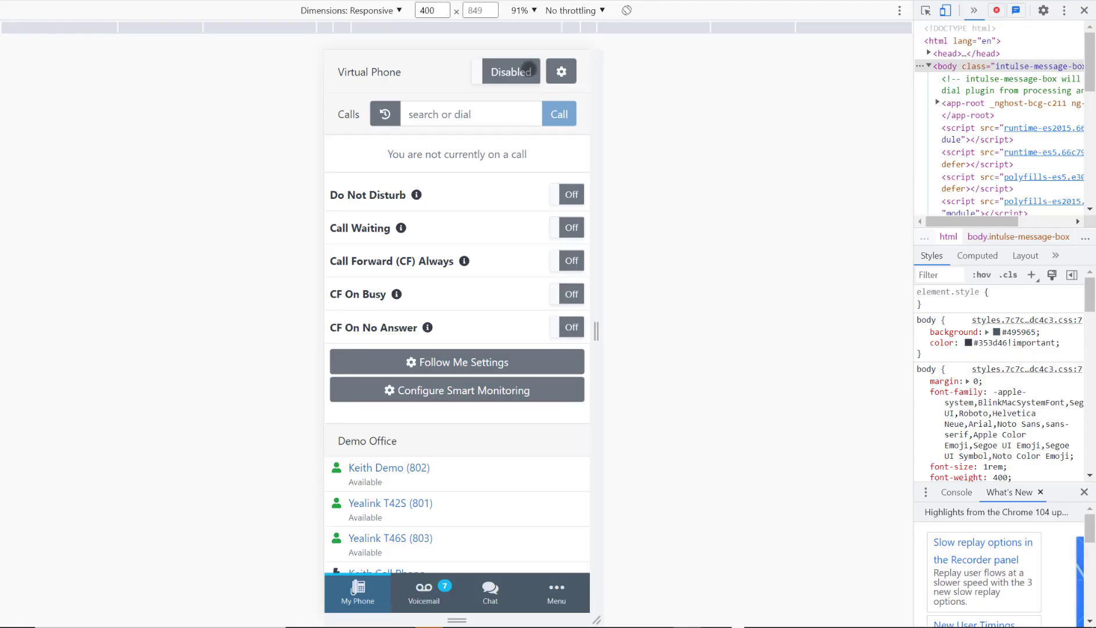
# Step: Enable the virtual phone in the mobile layout, fill in the AgencyBloc individual's cell number from a contact search, and clear it
pyautogui.click(521, 73)
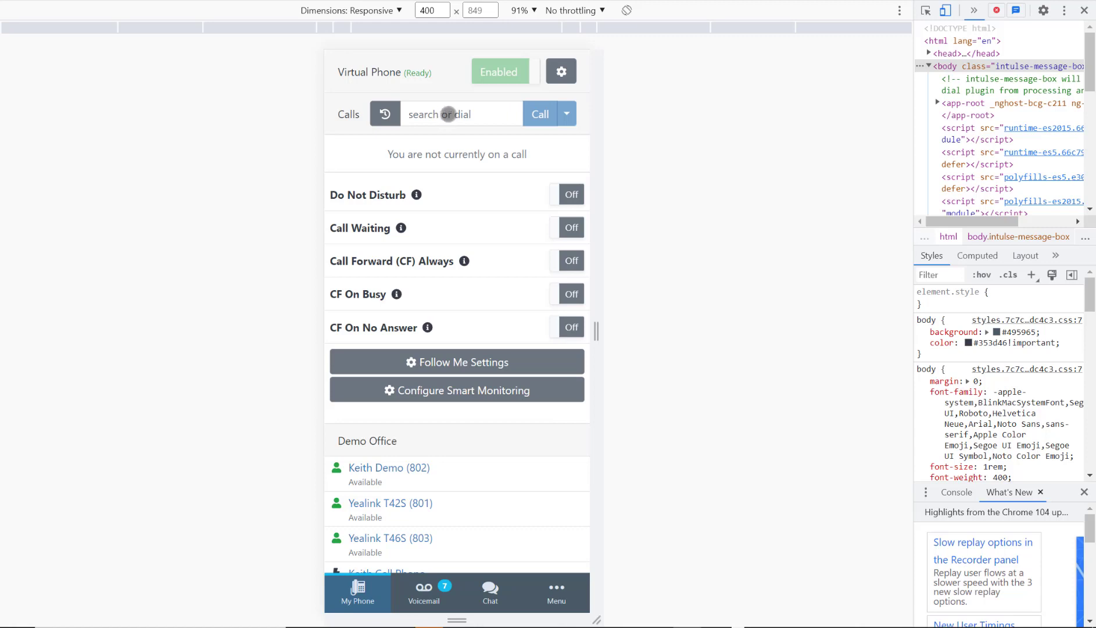
pyautogui.click(445, 114)
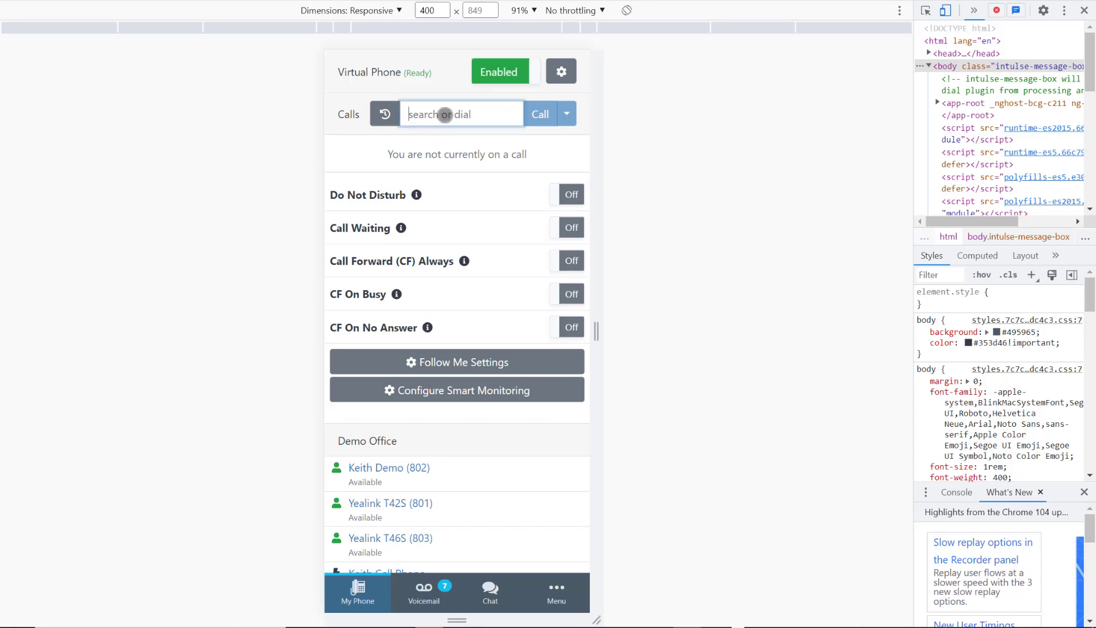
pyautogui.write('will')
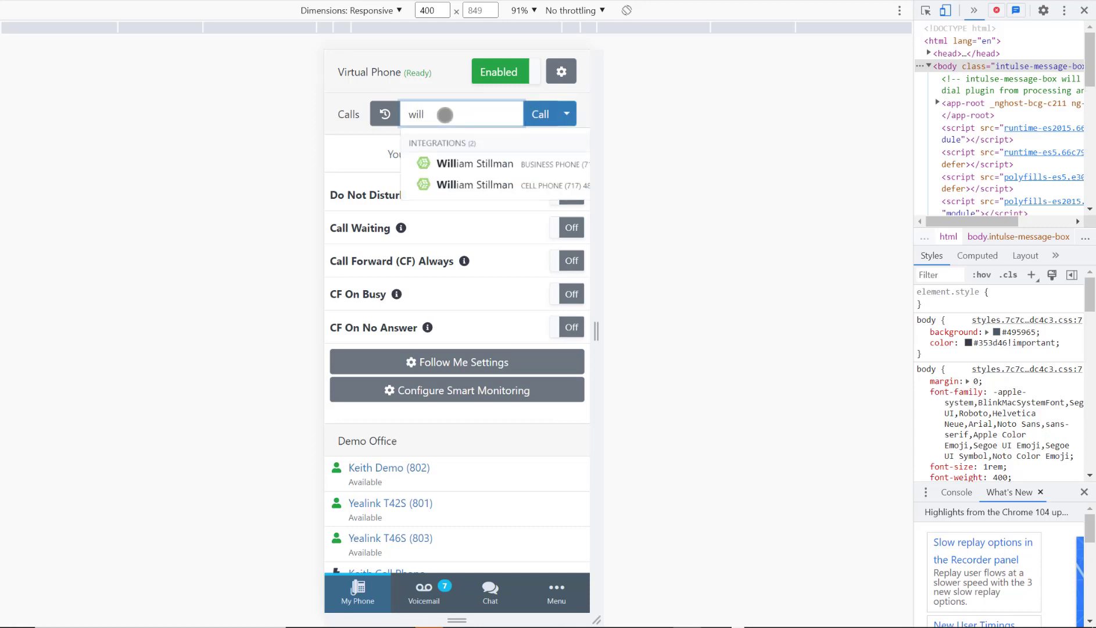
pyautogui.click(456, 185)
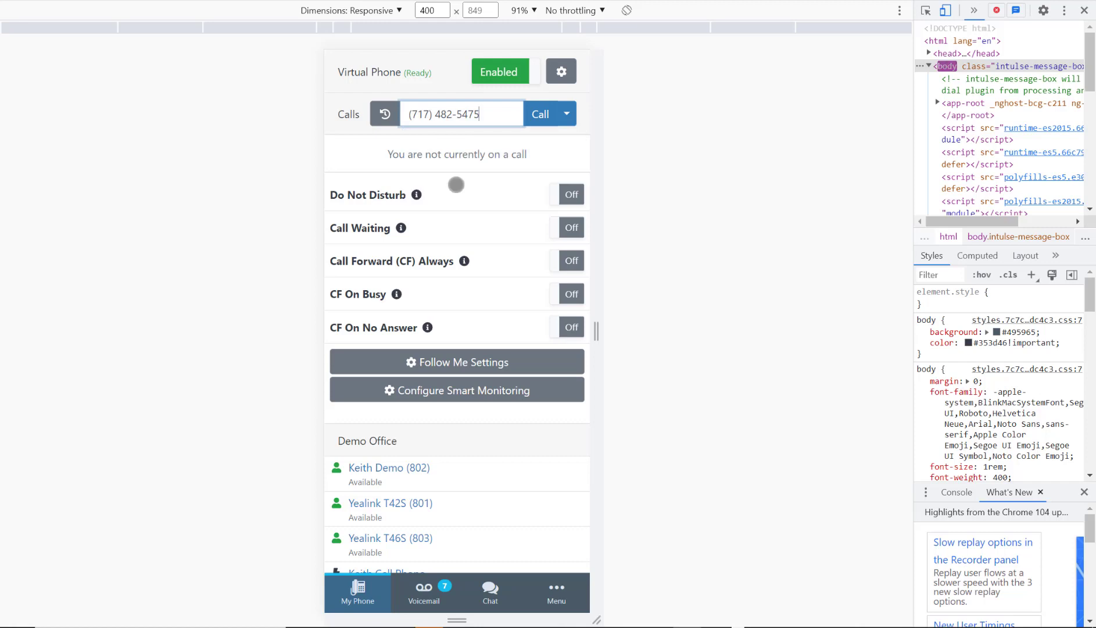
pyautogui.press('BackSpace')
pyautogui.press('BackSpace')
pyautogui.press('BackSpace')
pyautogui.press('BackSpace')
pyautogui.press('BackSpace')
pyautogui.press('BackSpace')
pyautogui.press('BackSpace')
pyautogui.press('BackSpace')
pyautogui.press('BackSpace')
pyautogui.press('BackSpace')
pyautogui.press('BackSpace')
pyautogui.press('BackSpace')
pyautogui.press('BackSpace')
pyautogui.press('BackSpace')
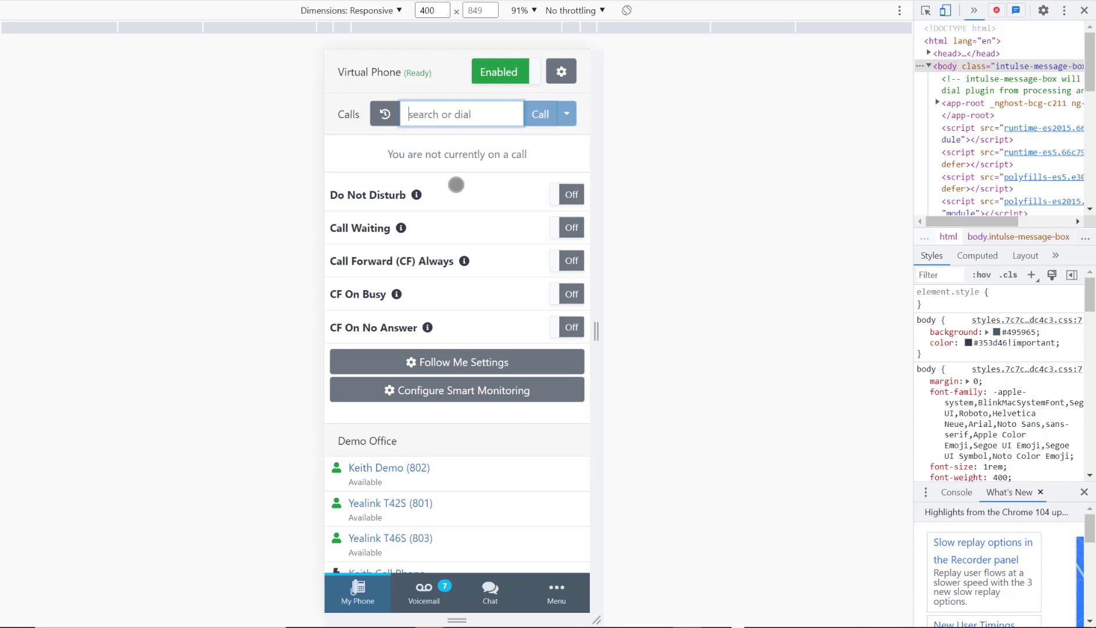
# Step: Search for another contact by first name in the mobile layout, select the second mobile number, and clear it without calling
pyautogui.write('keith')
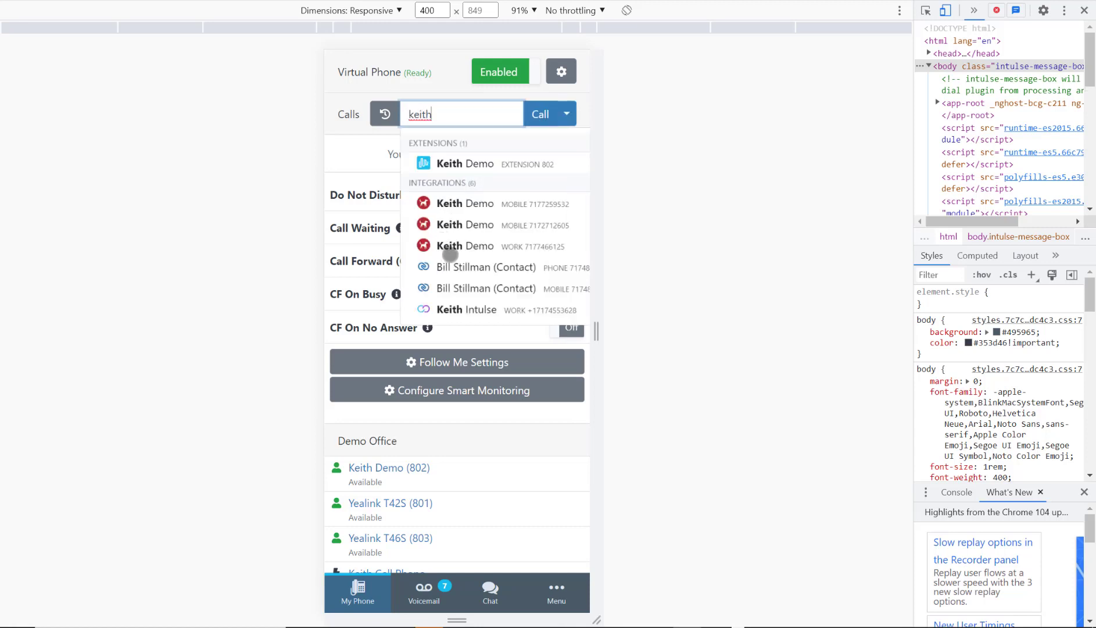
pyautogui.click(459, 226)
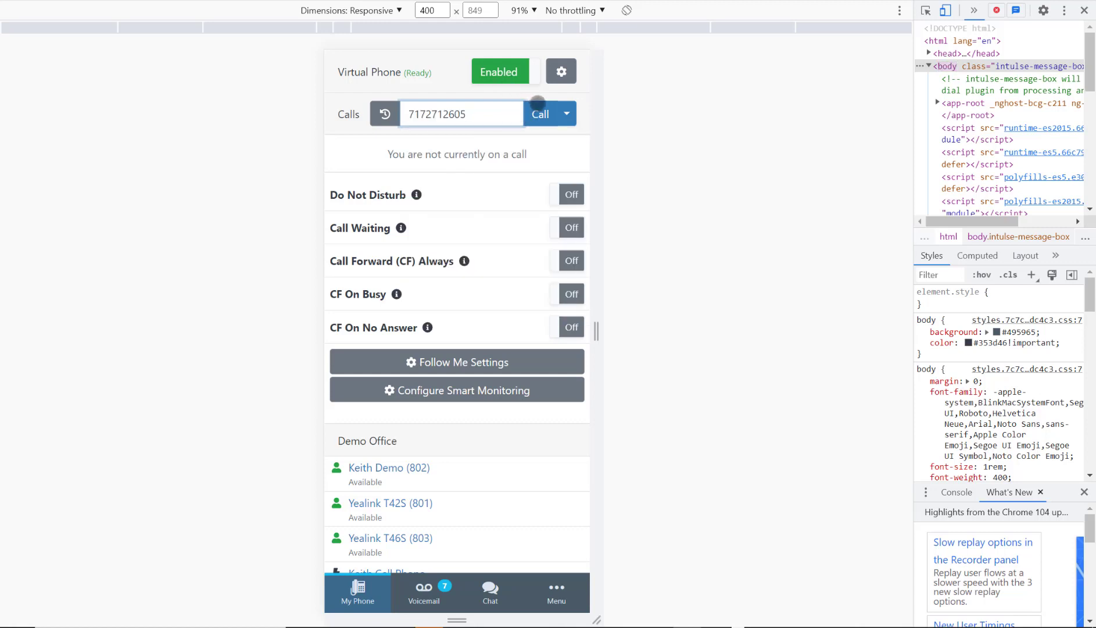
pyautogui.press('BackSpace')
pyautogui.press('BackSpace')
pyautogui.press('BackSpace')
pyautogui.press('BackSpace')
pyautogui.press('BackSpace')
pyautogui.press('BackSpace')
pyautogui.press('BackSpace')
pyautogui.press('BackSpace')
pyautogui.press('BackSpace')
pyautogui.press('BackSpace')
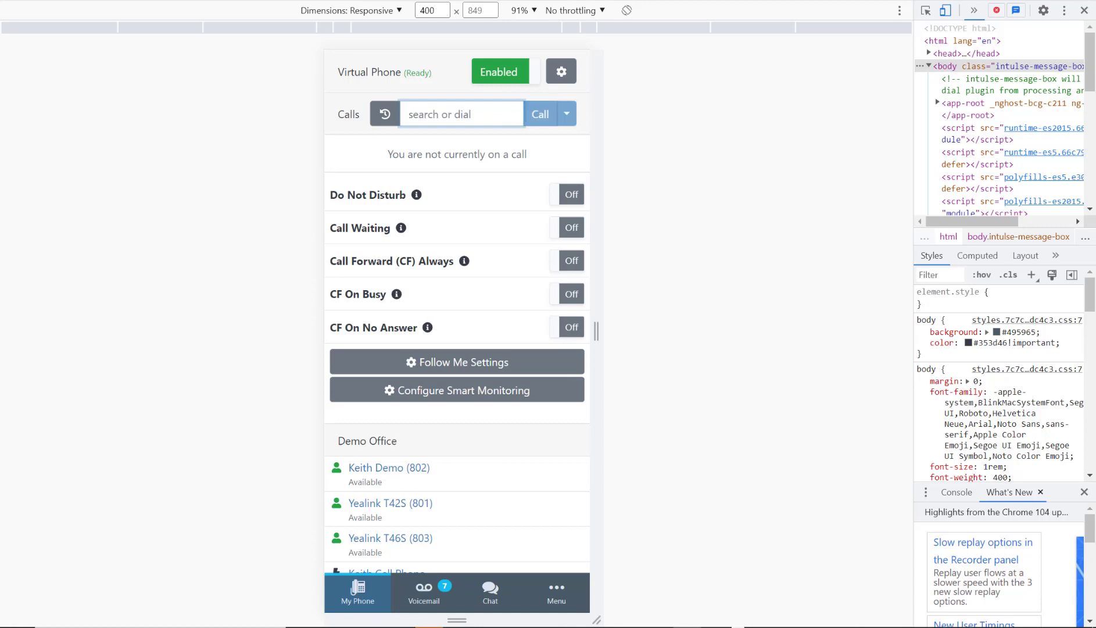
# Step: Return to the desktop layout and view the conference rooms and the Start / Schedule meeting options
pyautogui.press('F12')
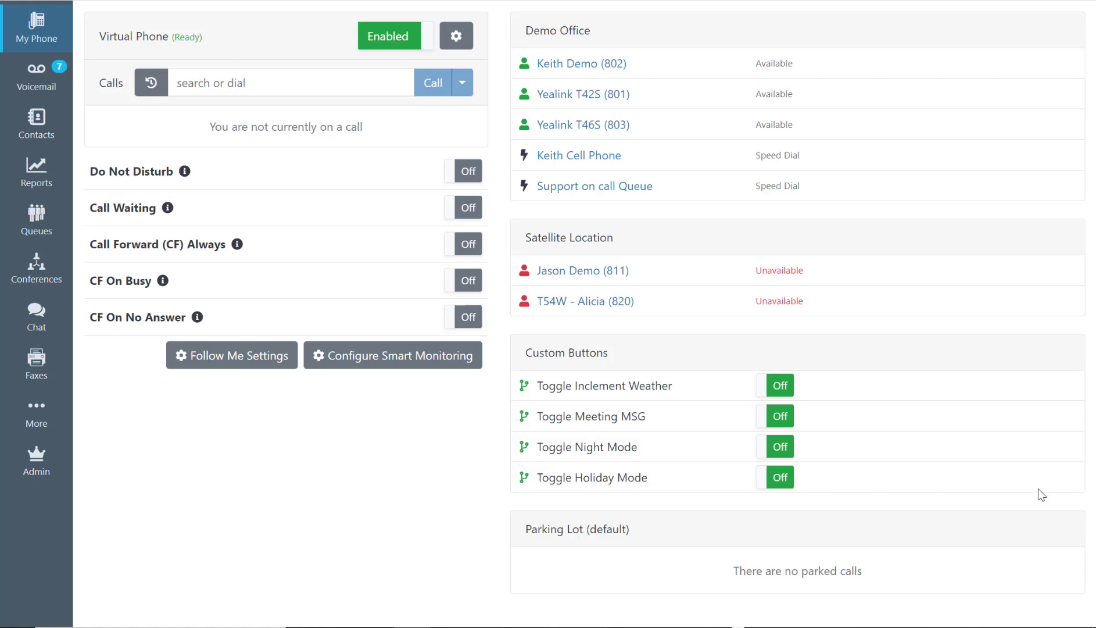
pyautogui.click(35, 278)
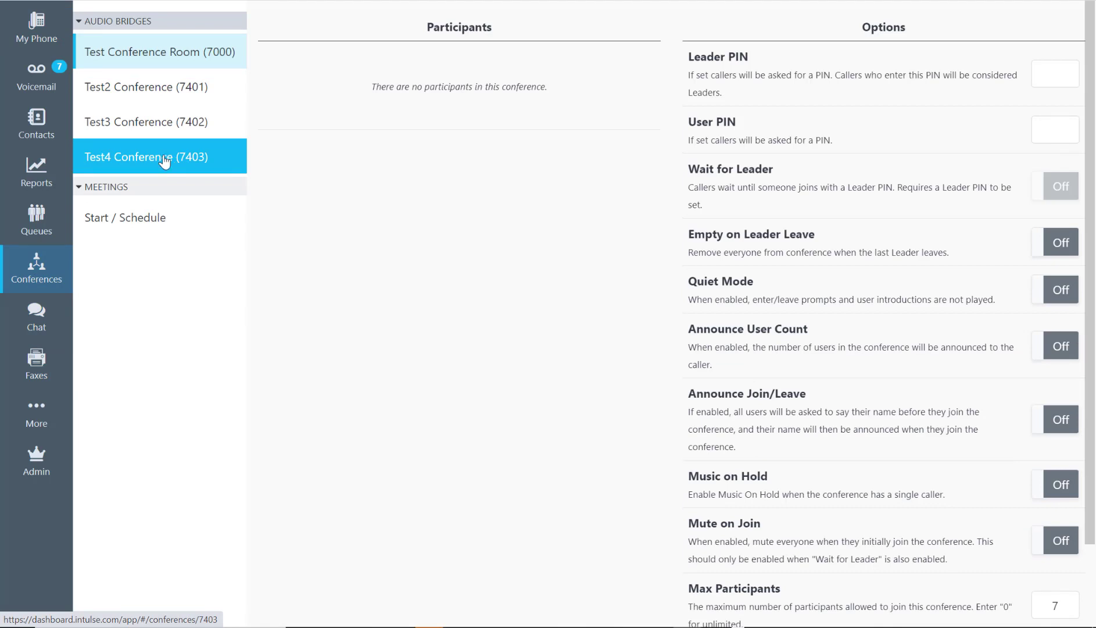
pyautogui.click(147, 218)
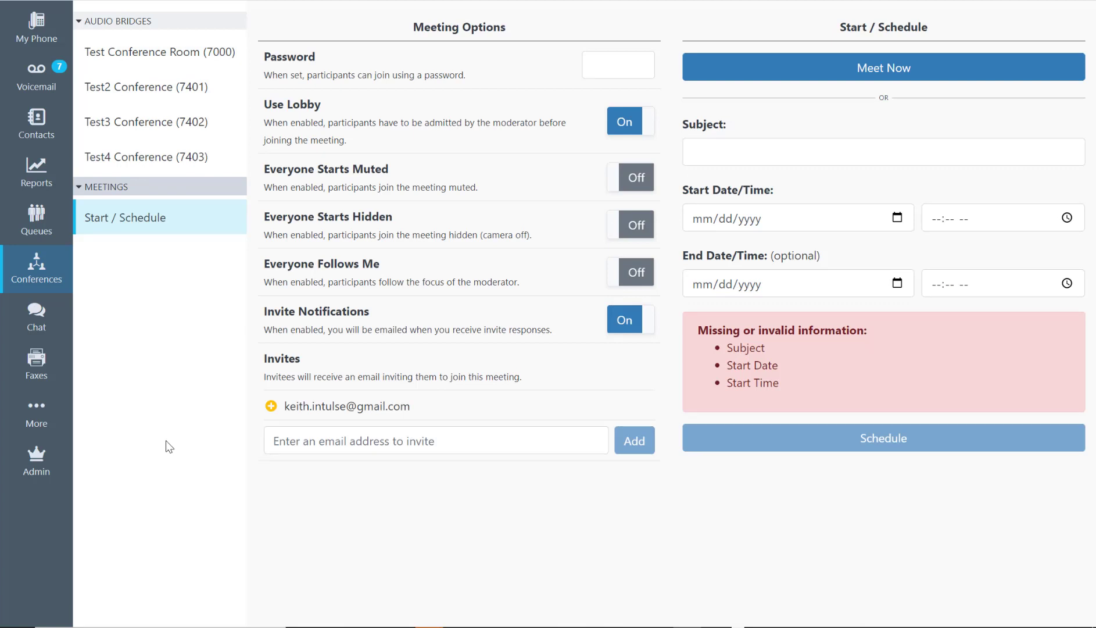
# Step: Review the direct message, channel and SMS forms for a new chat conversation, choosing Agency Bloc as the SMS sending number
pyautogui.click(45, 326)
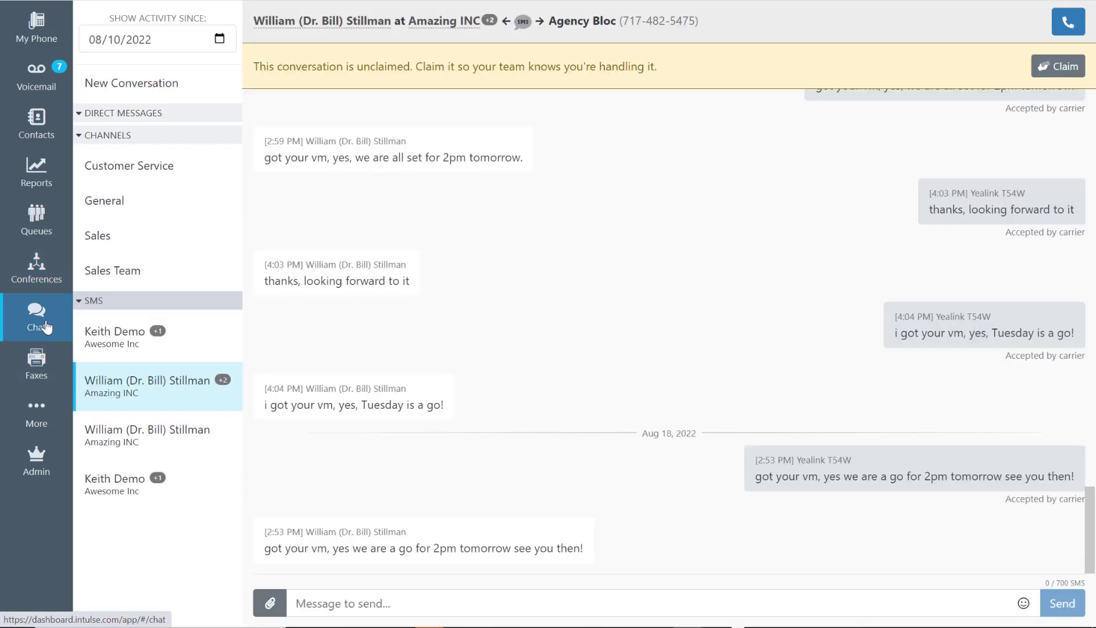
pyautogui.click(153, 89)
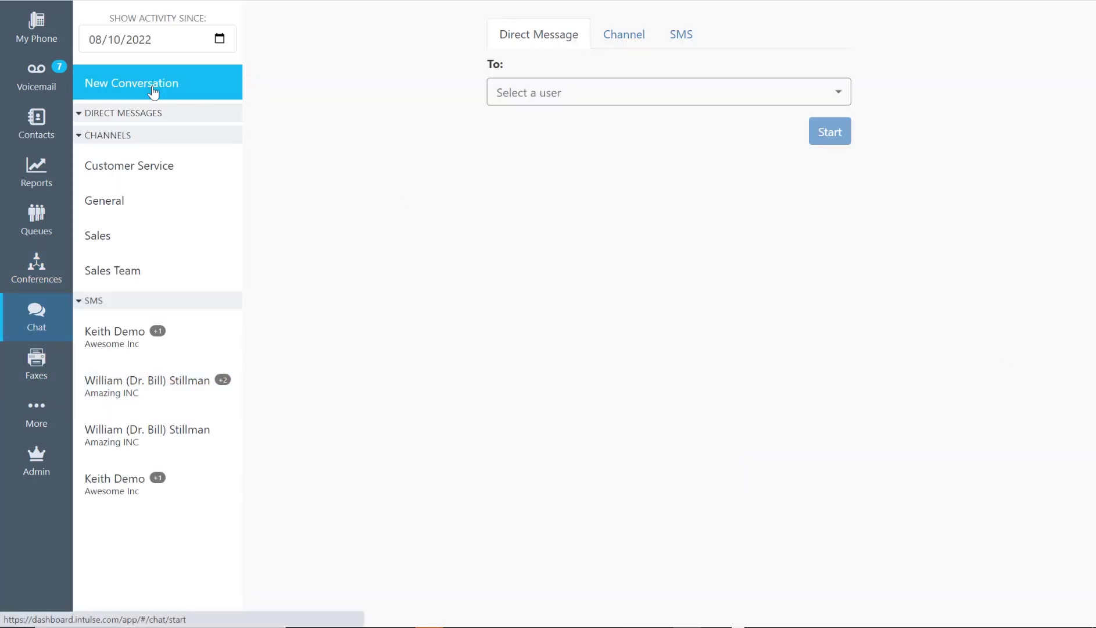
pyautogui.click(554, 93)
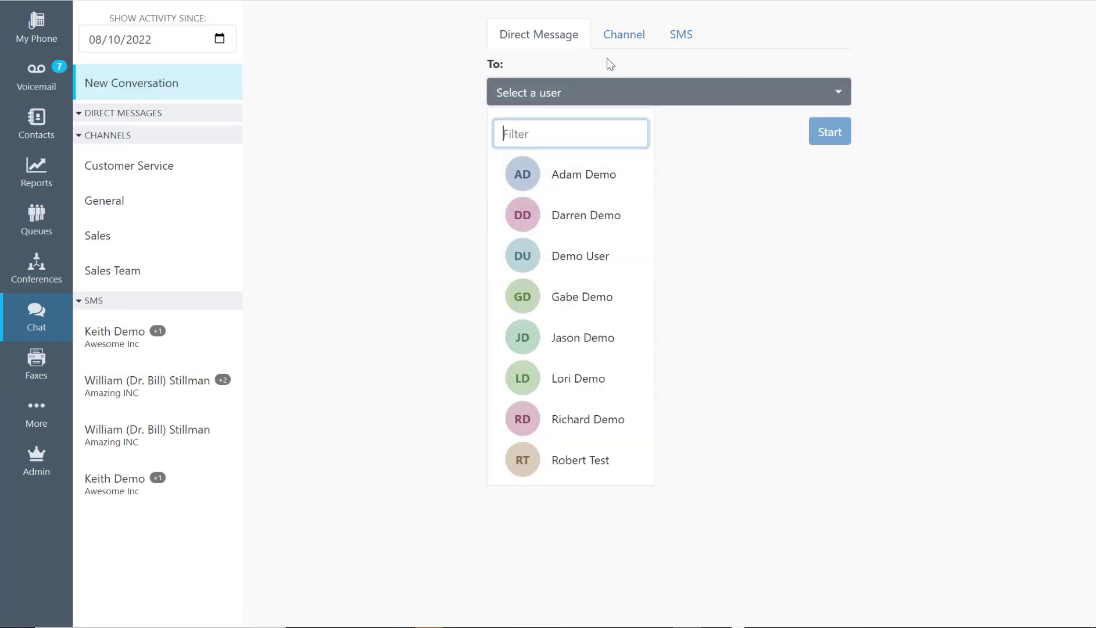
pyautogui.click(618, 42)
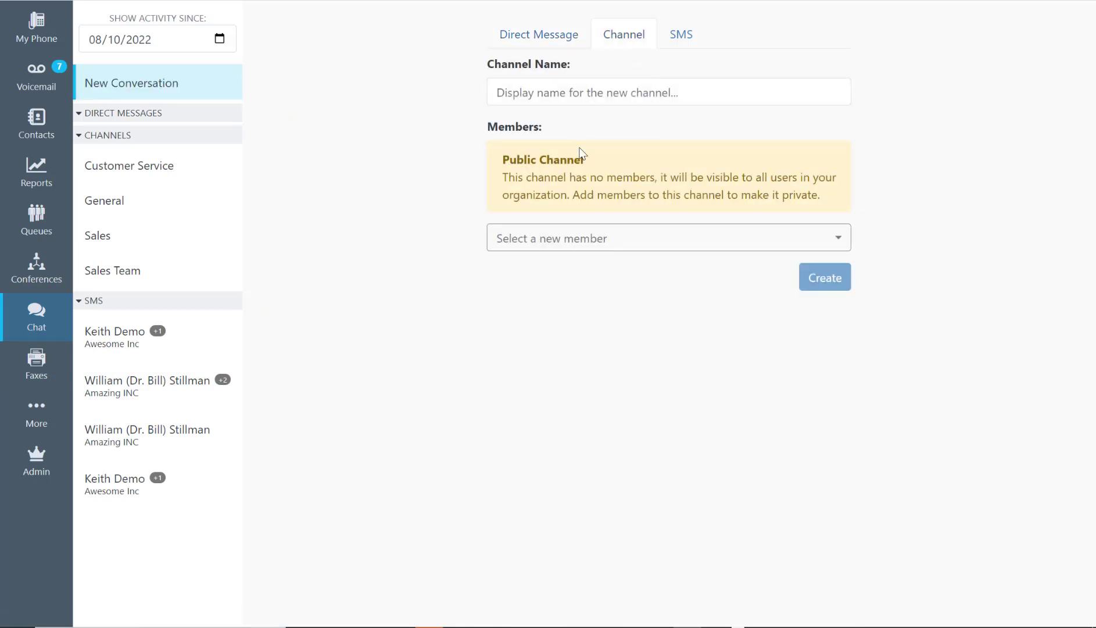
pyautogui.click(682, 37)
pyautogui.click(653, 91)
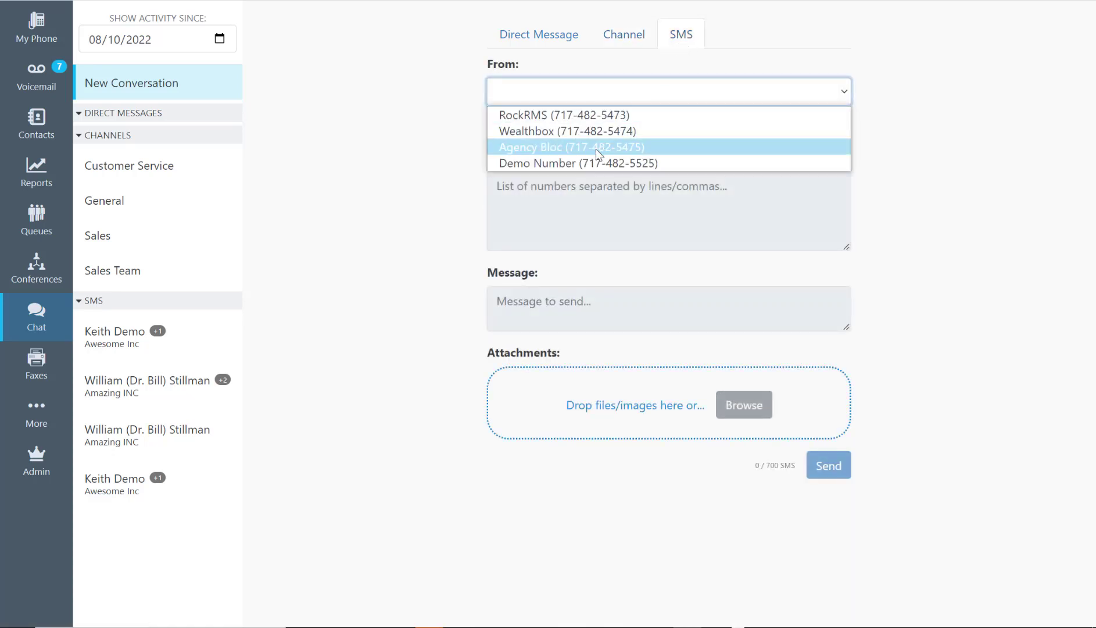
pyautogui.click(599, 150)
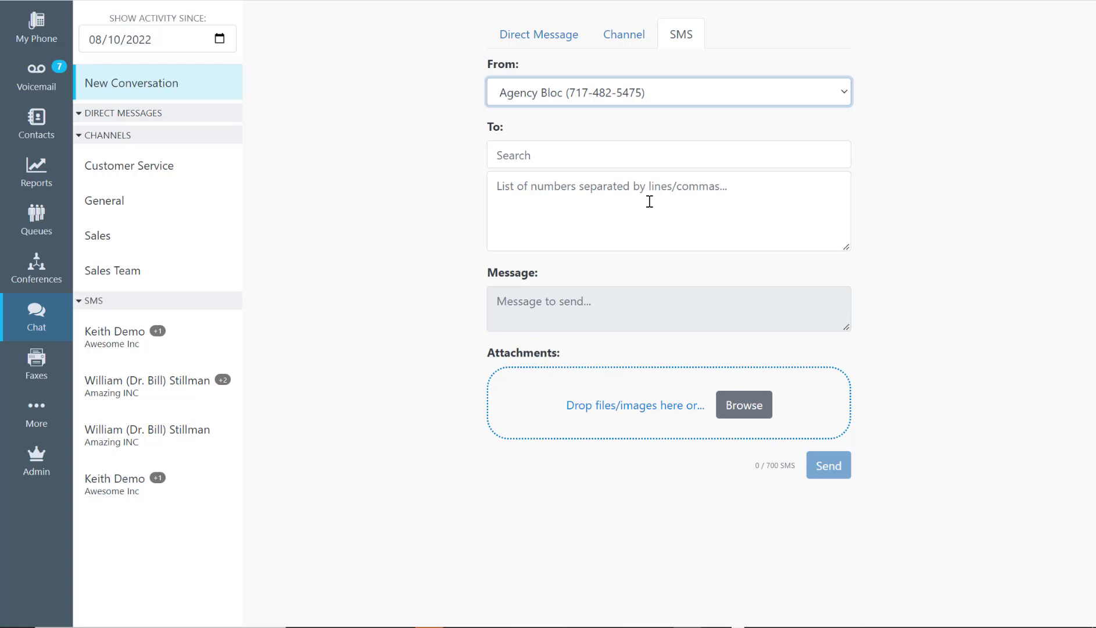
# Step: View the received faxes and the blank form for sending a fax
pyautogui.click(38, 363)
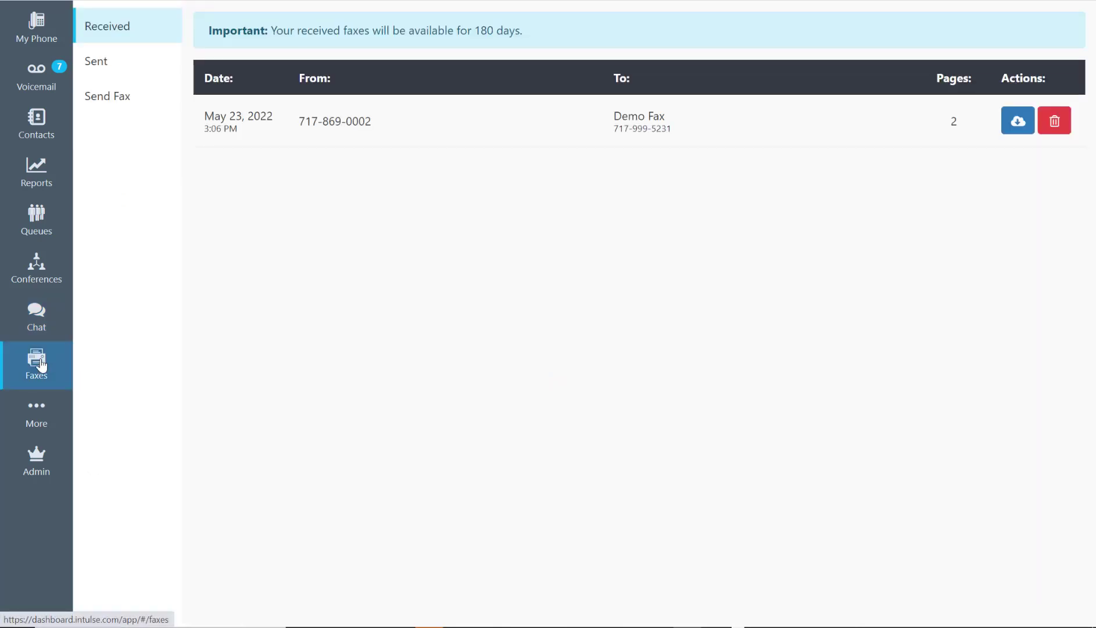
pyautogui.click(105, 103)
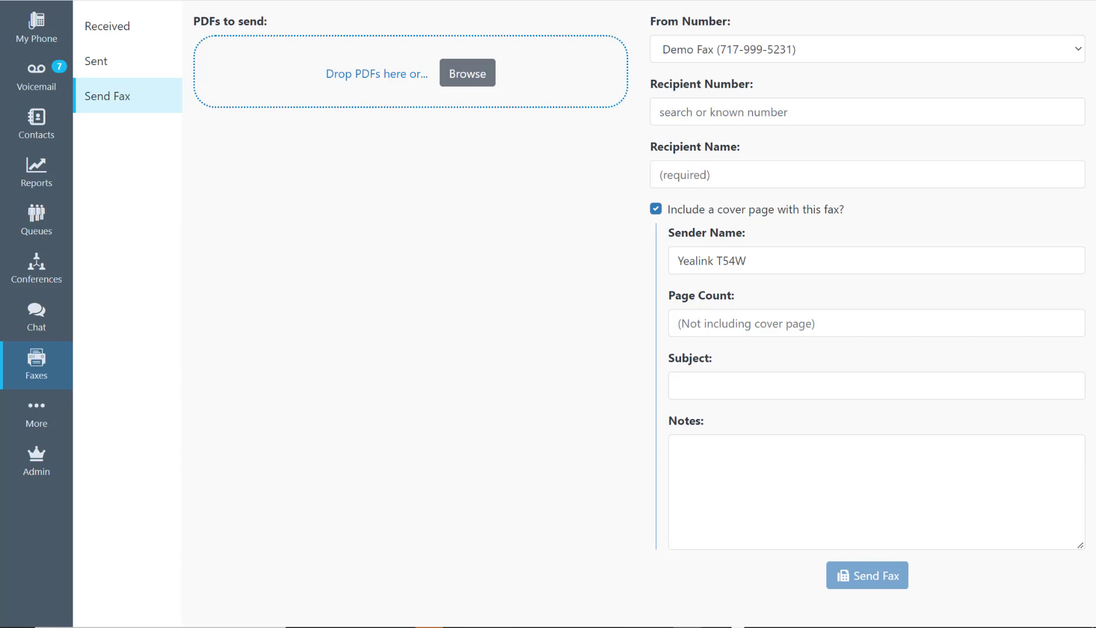
# Step: View the voicemail mailbox, including its folder list in the mobile layout, and open the Inbox folder
pyautogui.click(36, 76)
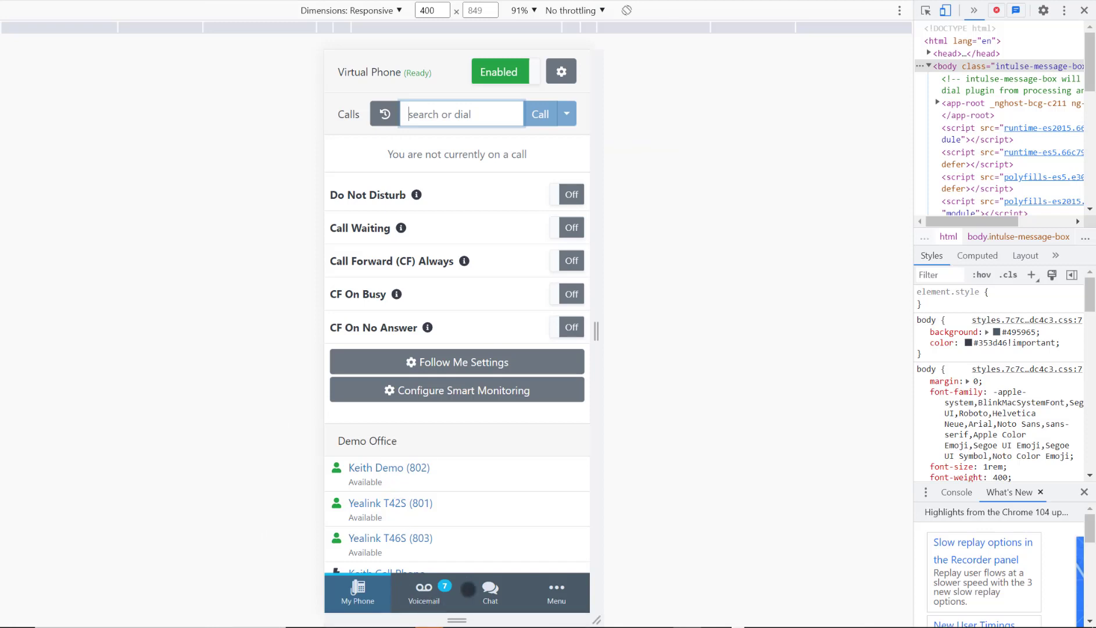
pyautogui.click(439, 594)
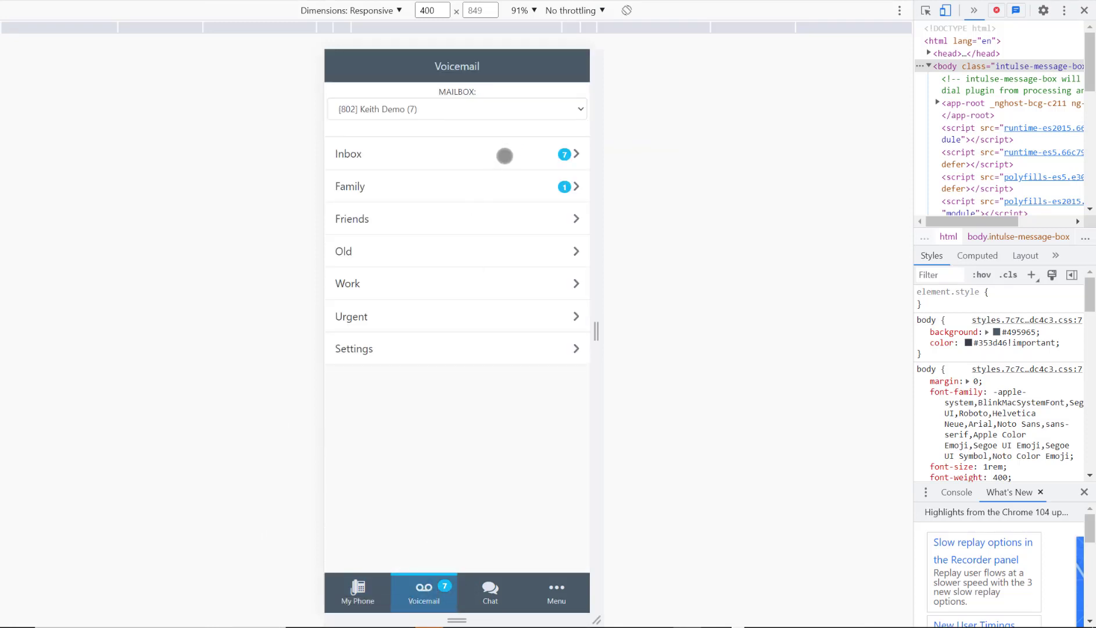
pyautogui.click(500, 150)
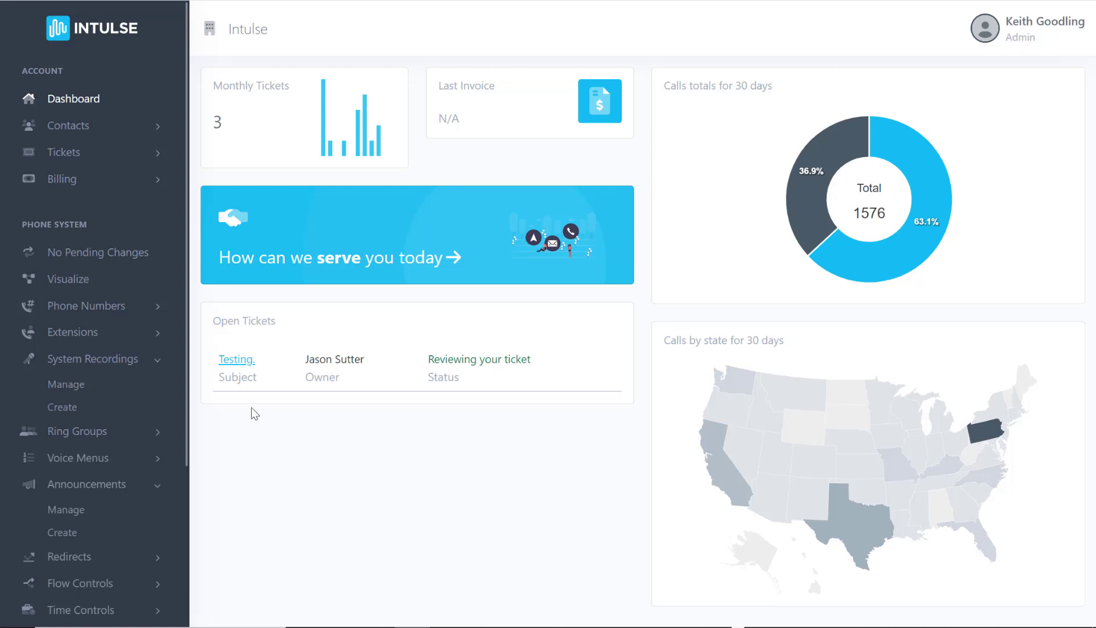
# Step: Look through the admin portal's phone system and Intulse App management sections from its dashboard
pyautogui.scroll(-4, 112, 332)
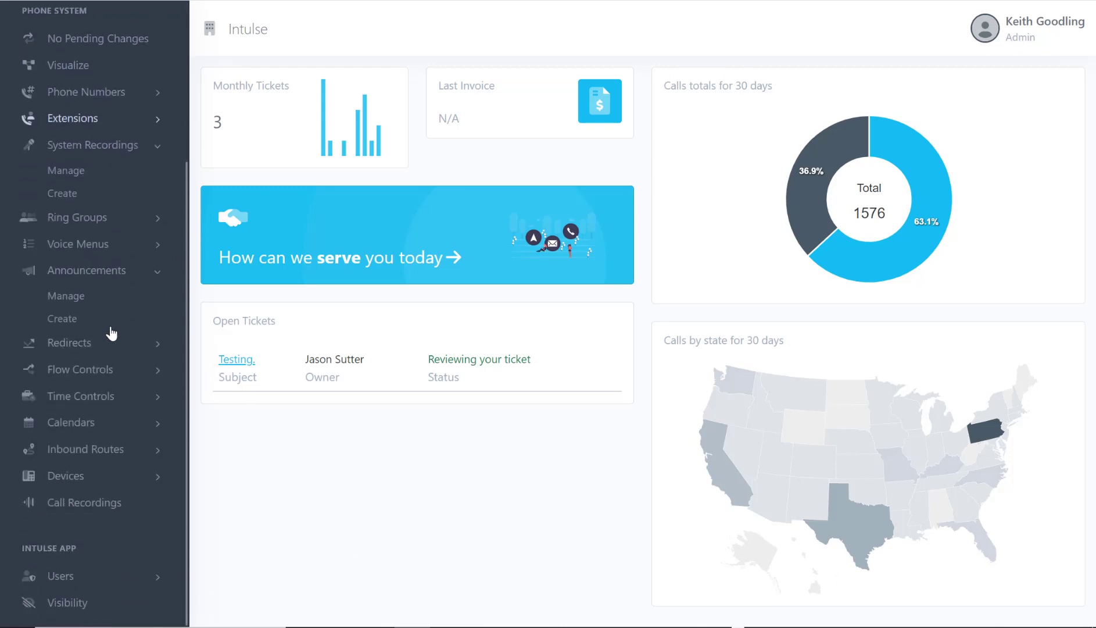
pyautogui.scroll(4, 112, 332)
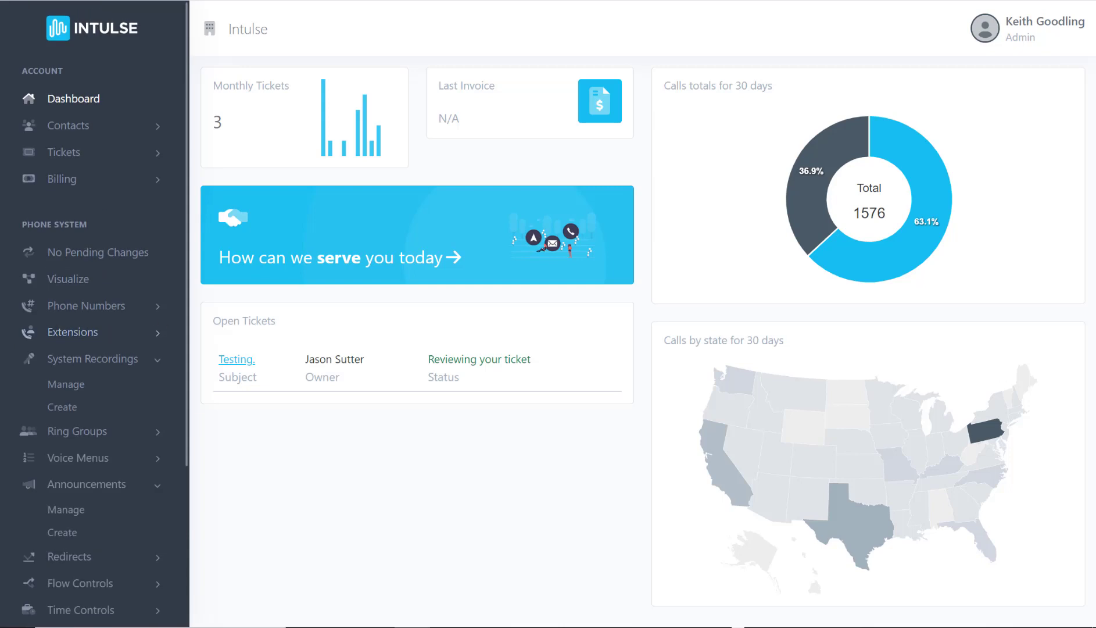